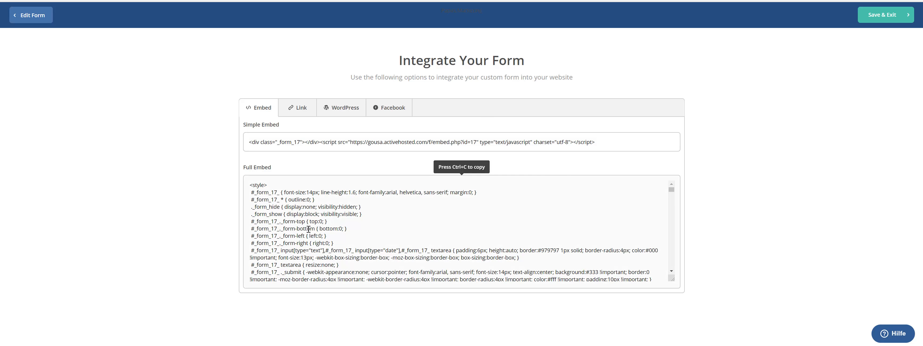
# Review the form's full embed code and its WordPress, link and Facebook integration options.
pyautogui.scroll(-5, 407, 204)
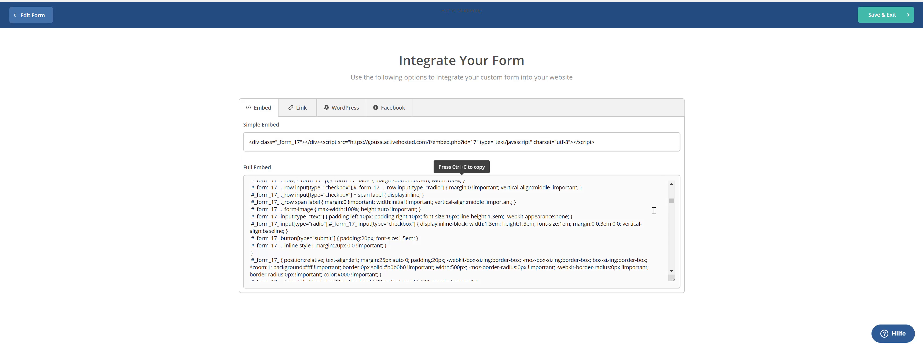
pyautogui.moveTo(672, 200); pyautogui.dragTo(670, 173)
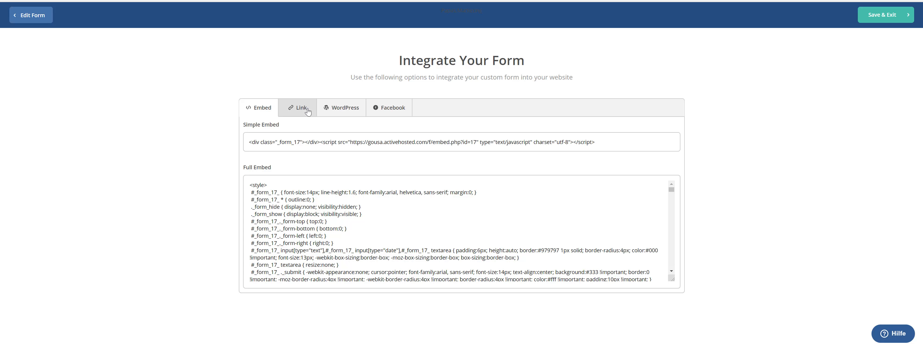
pyautogui.click(338, 112)
pyautogui.click(297, 112)
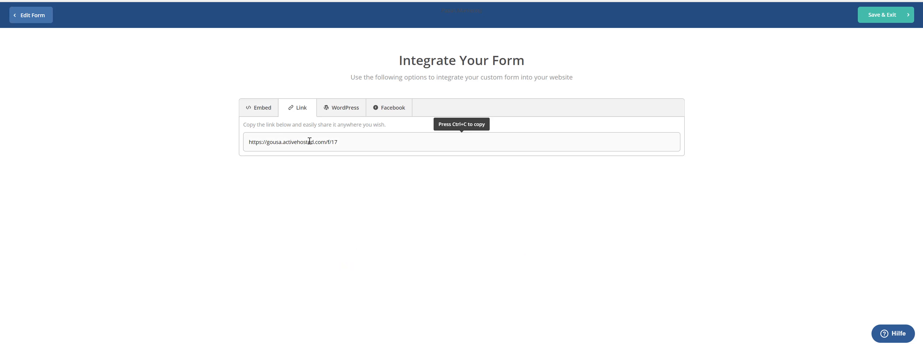
pyautogui.click(389, 110)
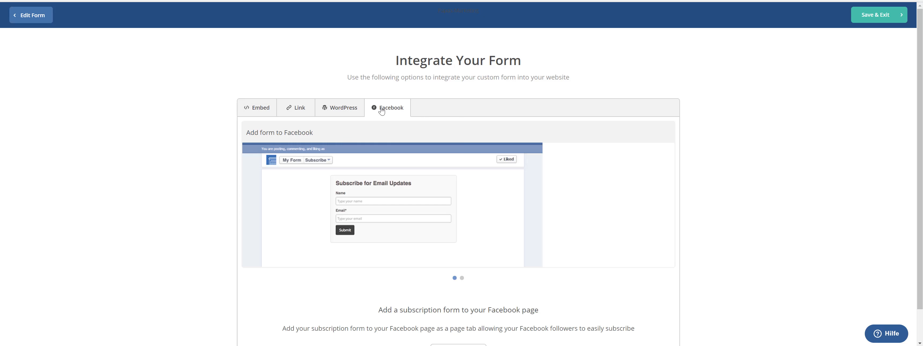
# Copy the form's entire Full Embed code to the clipboard.
pyautogui.click(257, 108)
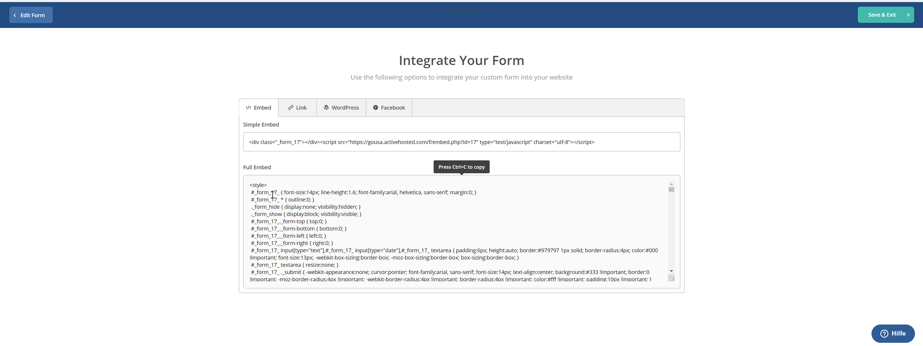
pyautogui.click(254, 186)
pyautogui.rightClick(270, 202)
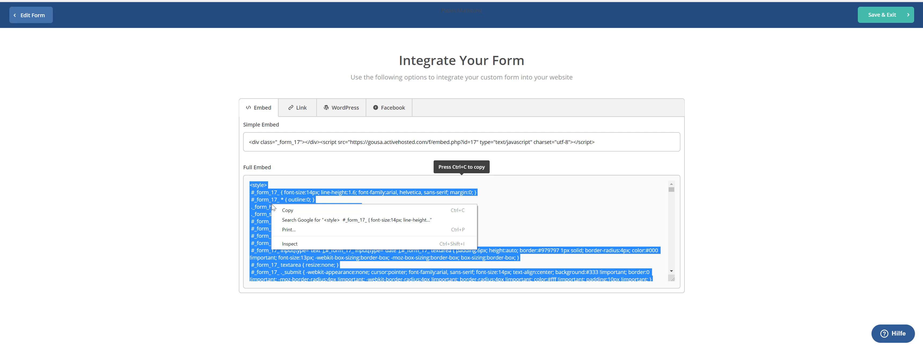
pyautogui.click(287, 208)
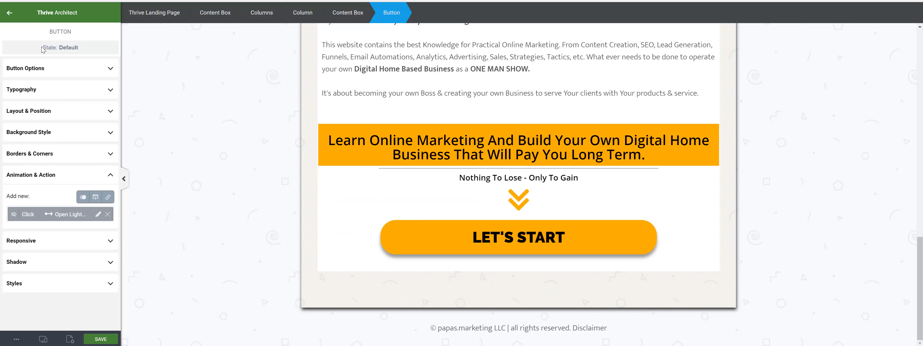
# Switch to Thrive Architect, insert a Custom HTML element below the LET'S START section and save the pasted form code in it.
pyautogui.click(11, 15)
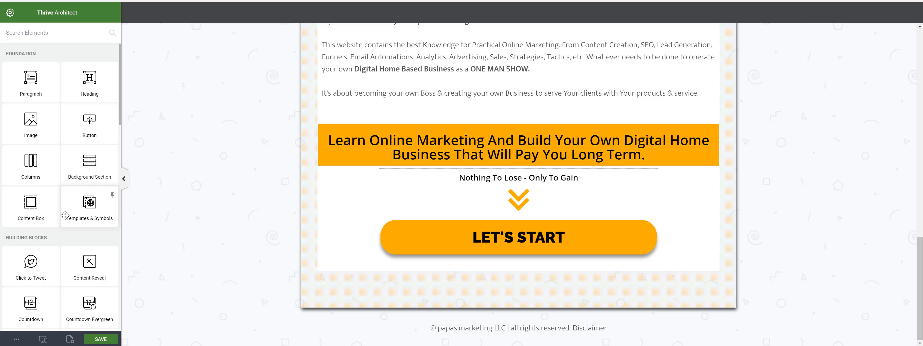
pyautogui.scroll(-5, 80, 222)
pyautogui.moveTo(88, 189); pyautogui.dragTo(512, 274)
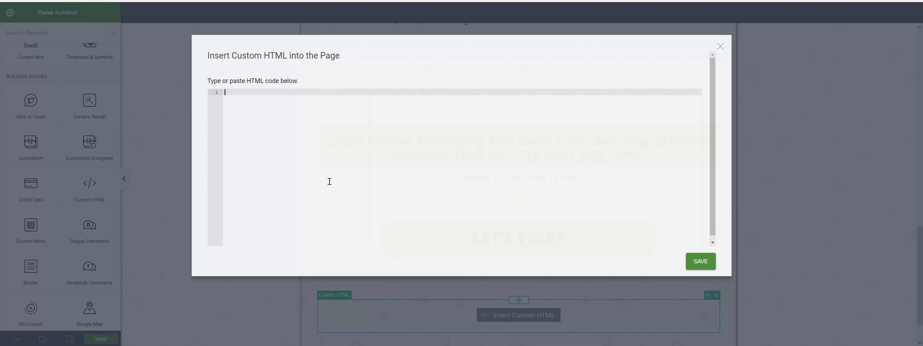
pyautogui.hotkey('ctrl', 'v')
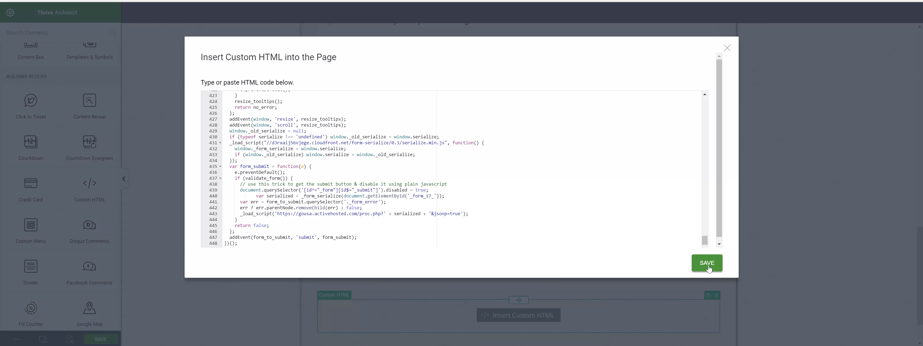
pyautogui.click(707, 263)
pyautogui.scroll(-4, 483, 228)
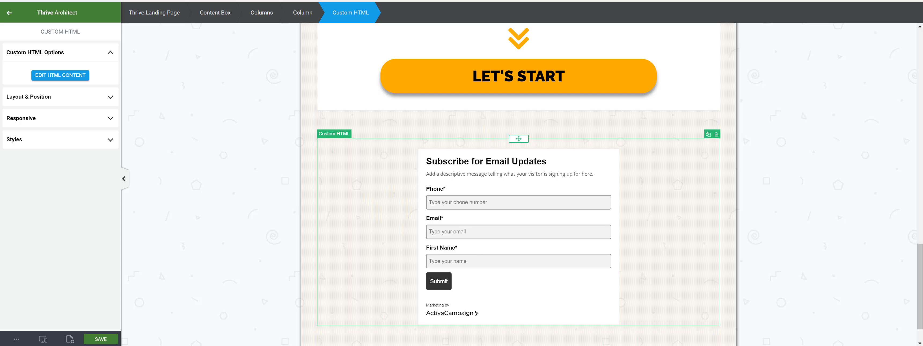
# Switch to the ActiveCampaign form editor and set the form's font color to red E01D44.
pyautogui.hotkey('ctrl', 'Tab')
pyautogui.click(38, 21)
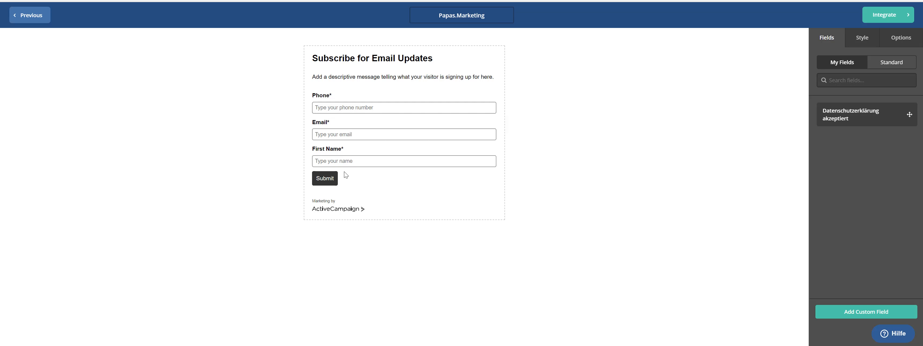
pyautogui.click(865, 42)
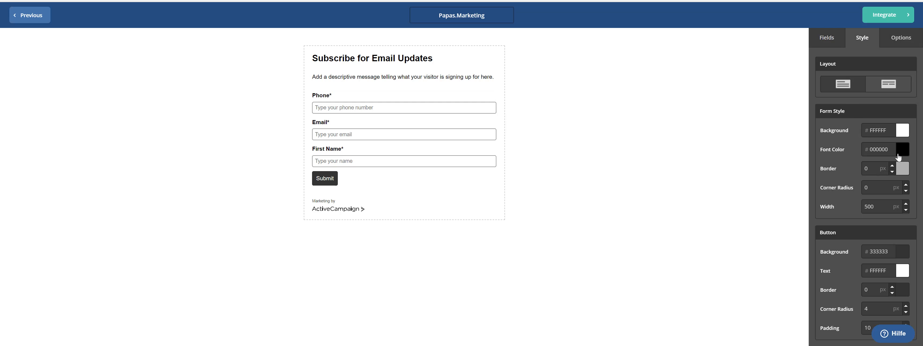
pyautogui.click(898, 157)
pyautogui.click(885, 179)
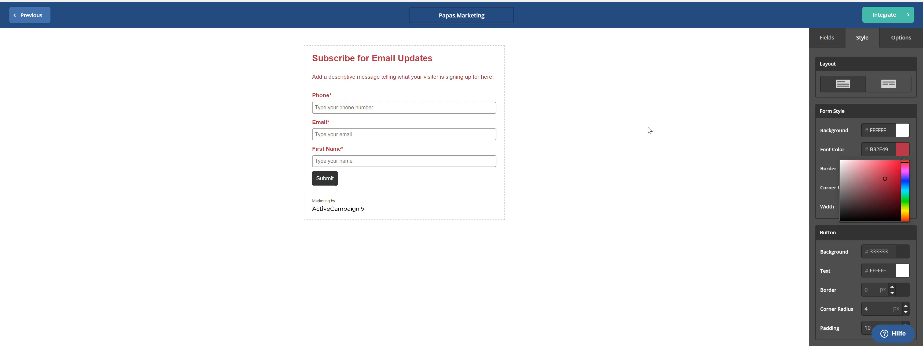
pyautogui.click(894, 168)
pyautogui.click(542, 123)
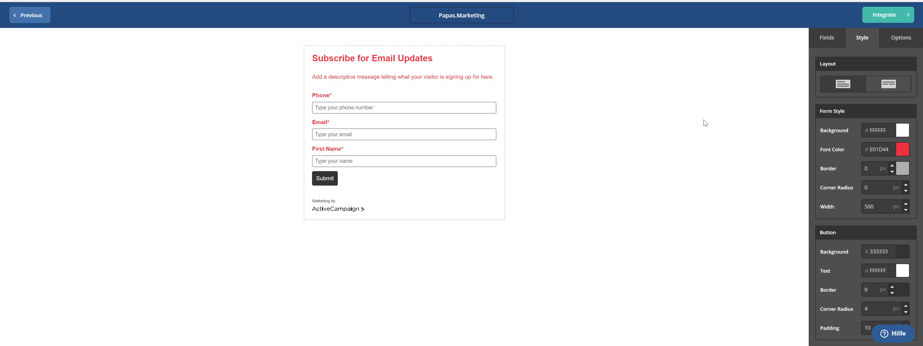
# Check the form's submission options and style settings, and proceed to the form's integration page.
pyautogui.click(899, 39)
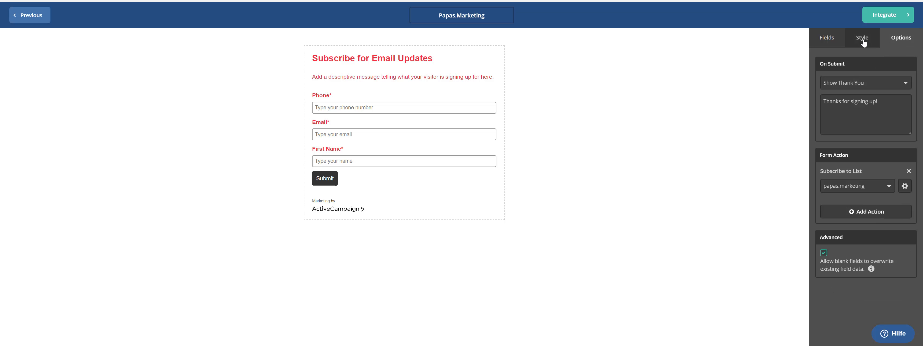
pyautogui.click(863, 40)
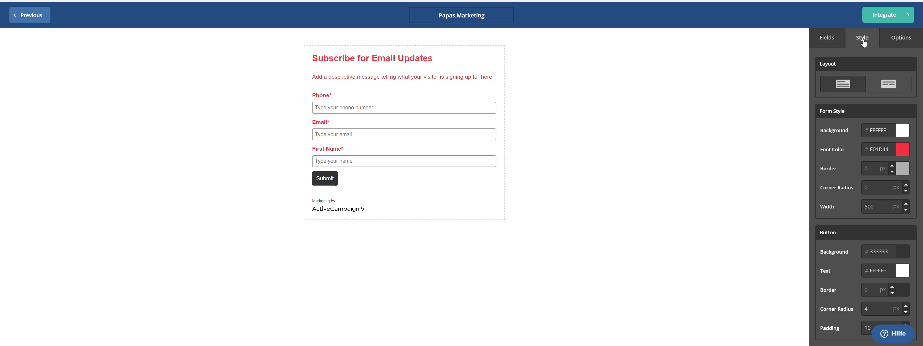
pyautogui.click(884, 16)
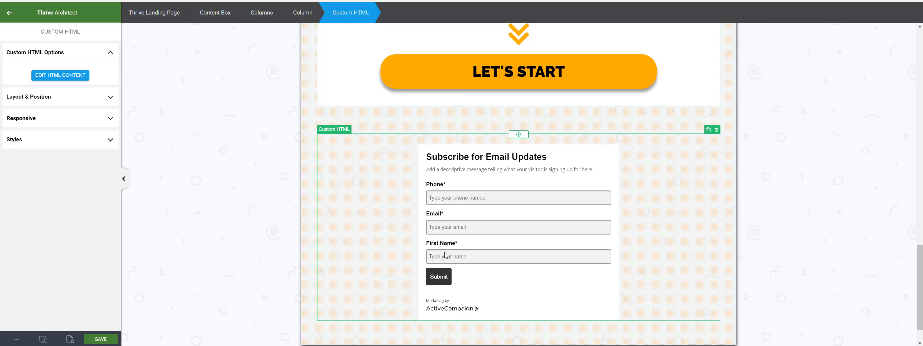
# Switch back to Thrive Architect and delete the Custom HTML element containing the embedded subscription form.
pyautogui.scroll(-1, 445, 251)
pyautogui.scroll(5, 444, 252)
pyautogui.scroll(-4, 426, 223)
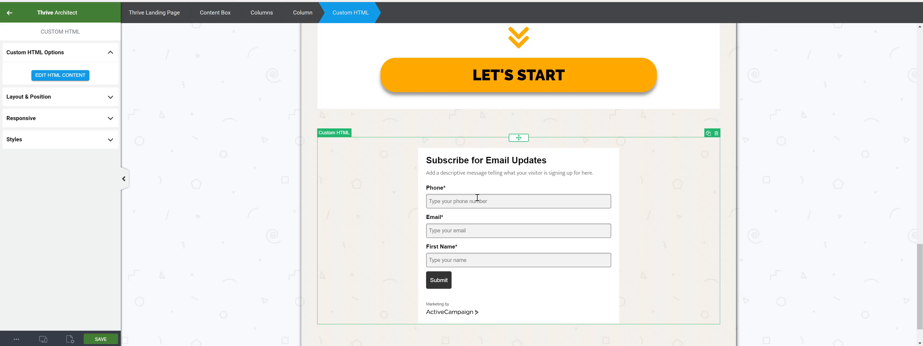
pyautogui.click(716, 134)
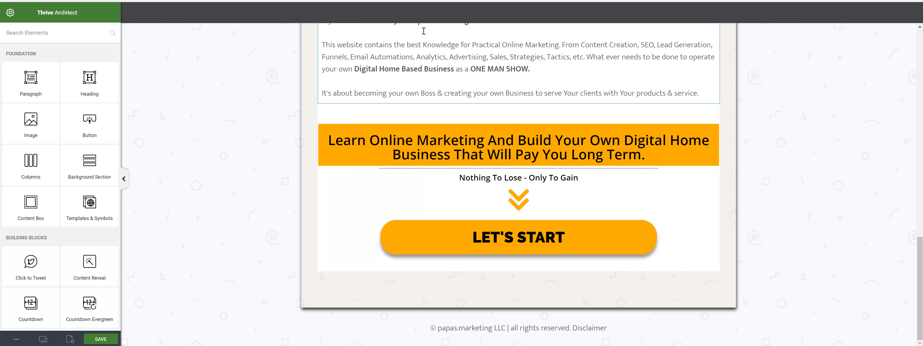
# Examine the whole landing page in the editor, from the headline and video to the LET'S START section.
pyautogui.scroll(5, 448, 143)
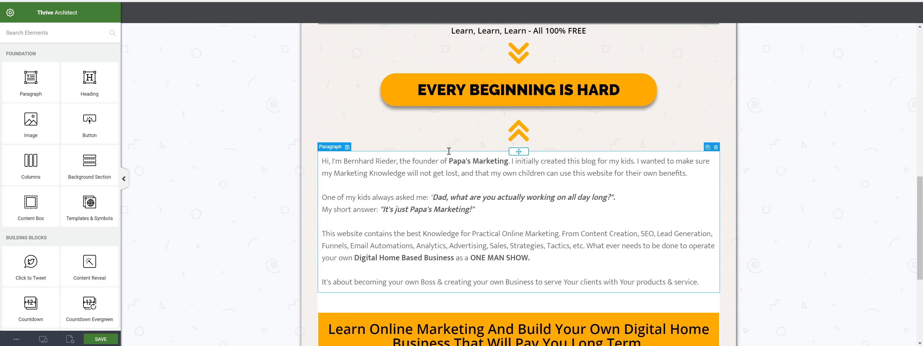
pyautogui.scroll(10, 449, 151)
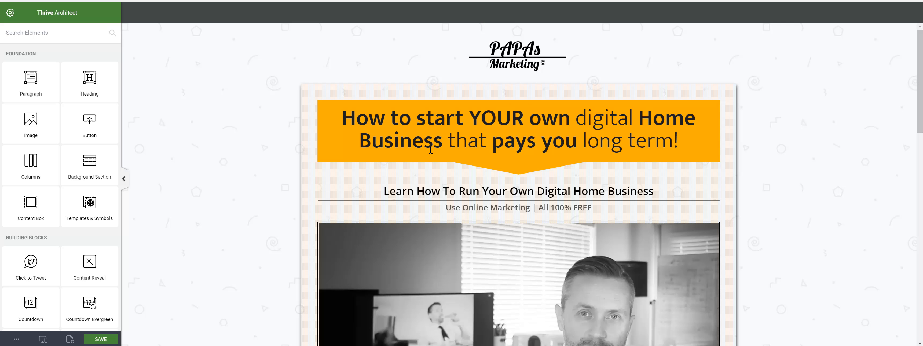
pyautogui.scroll(-5, 431, 210)
pyautogui.scroll(5, 431, 210)
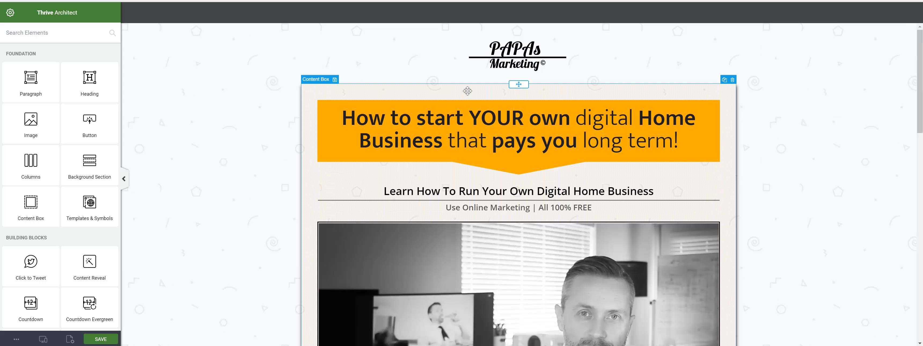
pyautogui.scroll(-1, 461, 100)
pyautogui.scroll(-10, 460, 101)
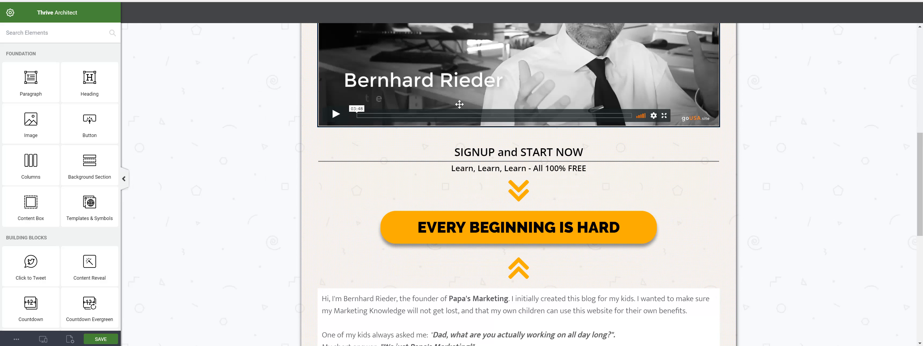
pyautogui.scroll(-3, 541, 193)
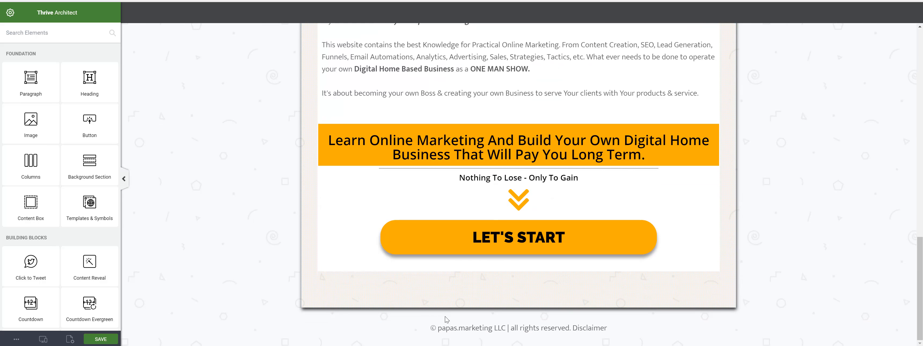
pyautogui.scroll(3, 541, 192)
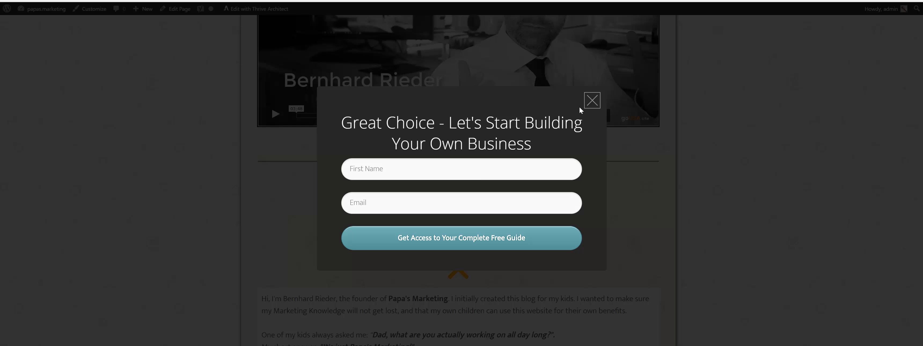
# On the published page, dismiss the signup lightbox, reopen it from the LET'S START button and close it again.
pyautogui.click(592, 101)
pyautogui.scroll(-7, 429, 210)
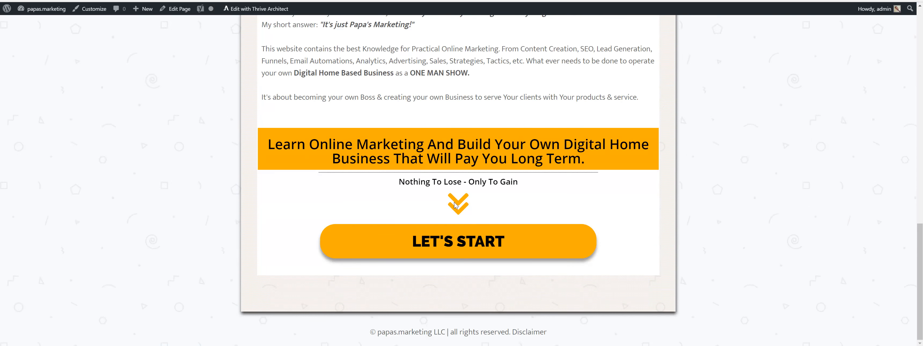
pyautogui.click(437, 252)
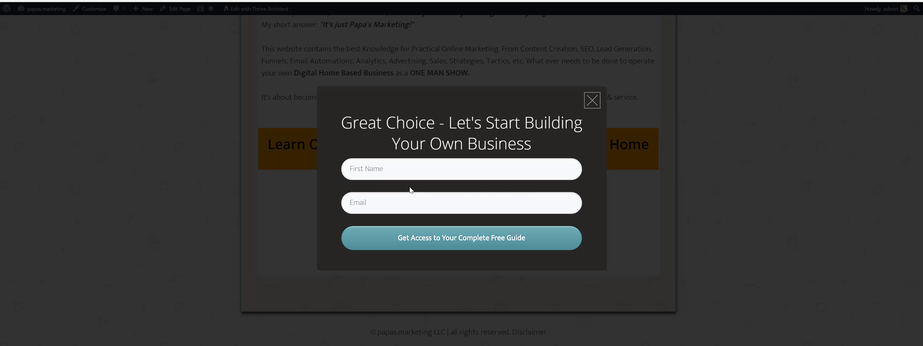
pyautogui.click(589, 99)
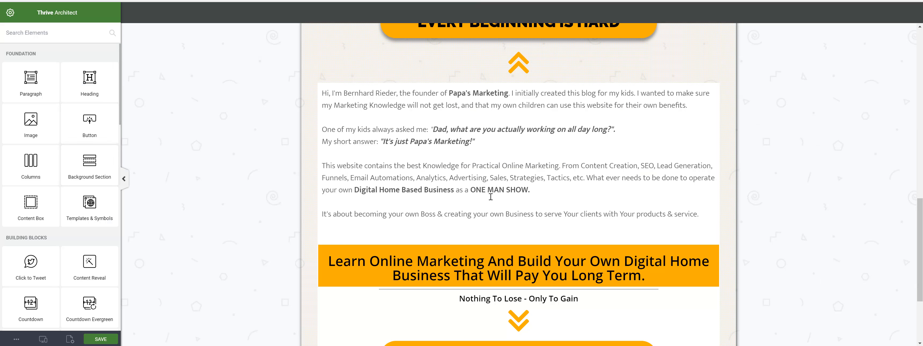
# Find the LET'S START button in the page editor and test that button once more on the published page.
pyautogui.scroll(-5, 516, 179)
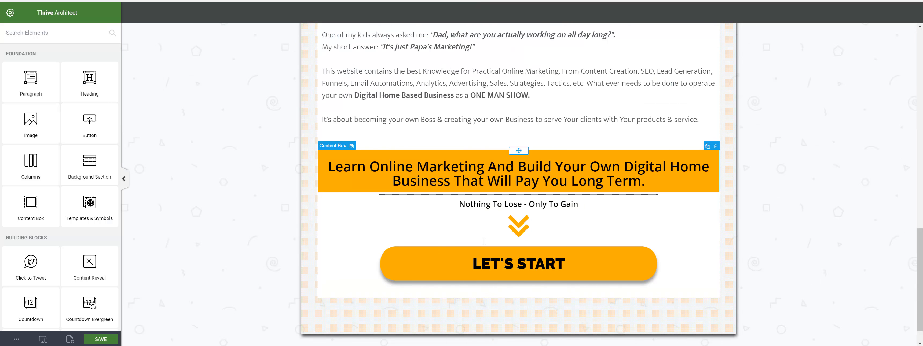
pyautogui.click(454, 252)
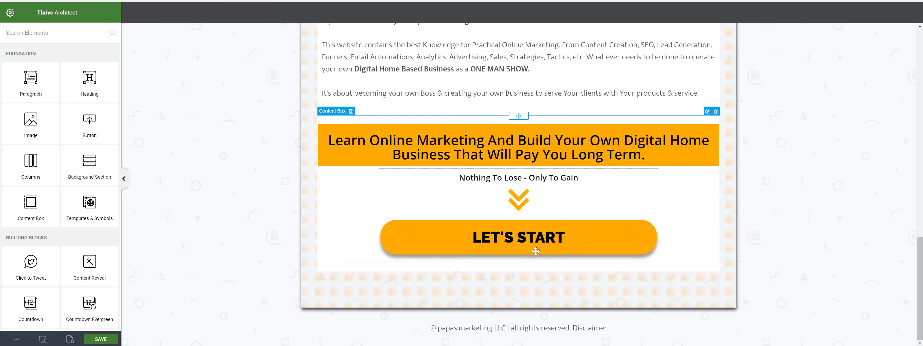
pyautogui.scroll(4, 489, 171)
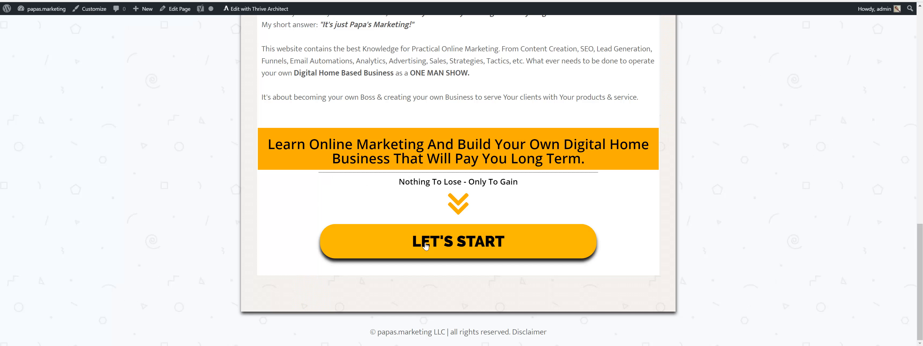
pyautogui.click(426, 245)
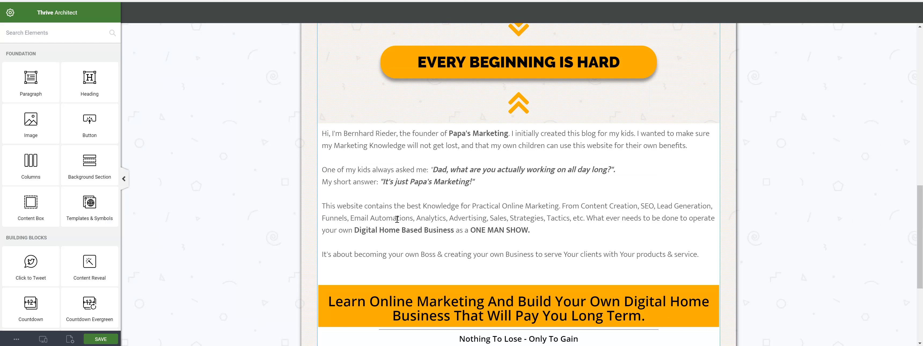
# Inspect the click action of the LET'S START button that opens the Thrive Lightbox, without changing its settings.
pyautogui.scroll(-5, 397, 219)
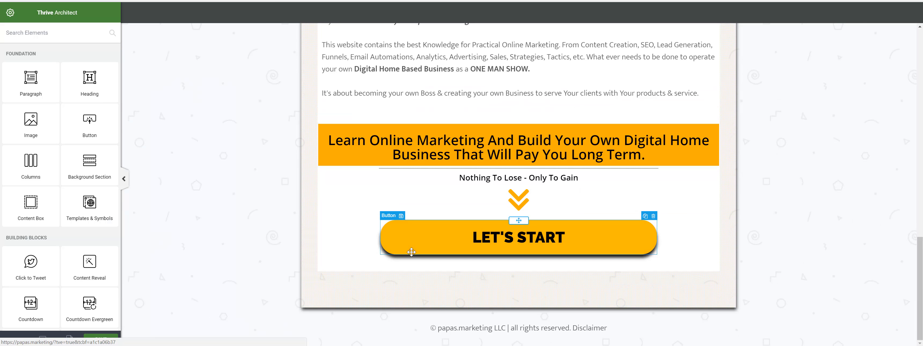
pyautogui.click(400, 252)
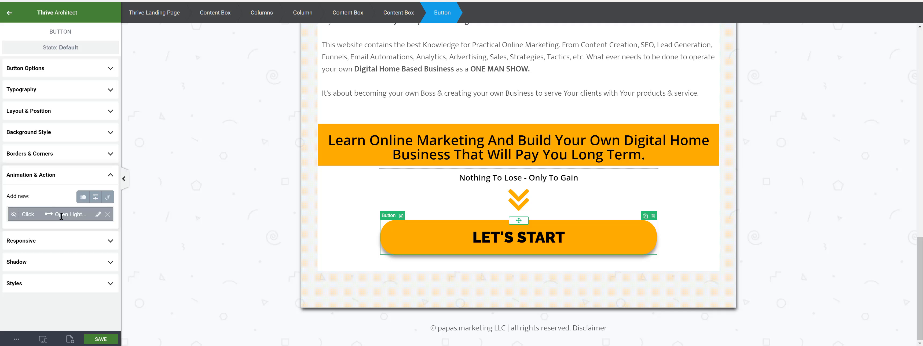
pyautogui.click(98, 214)
pyautogui.scroll(-2, 70, 293)
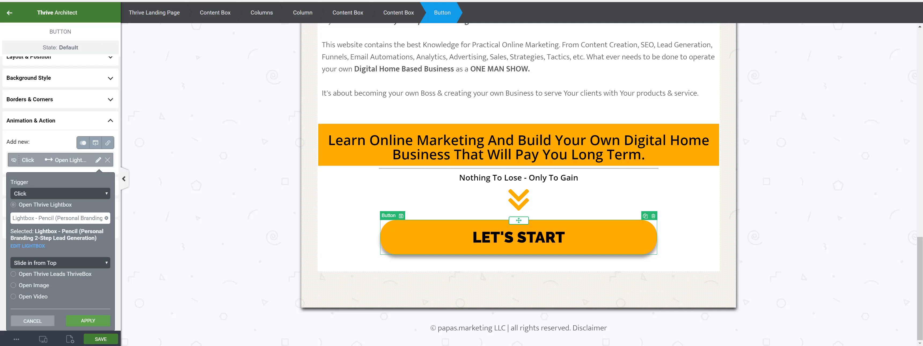
pyautogui.click(40, 320)
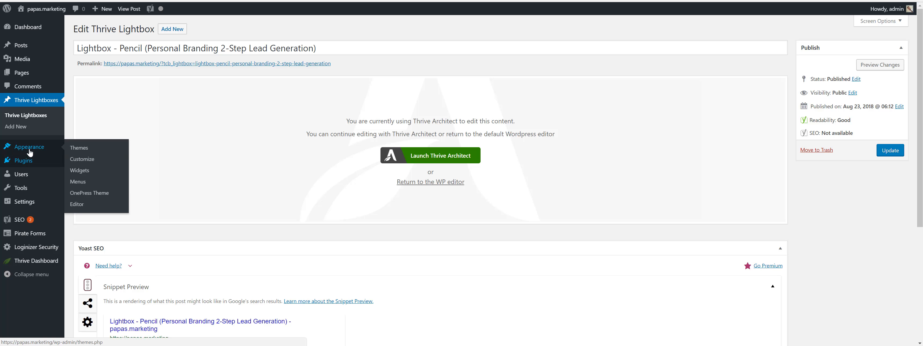
# Switch to WordPress and open "Lightbox – Pencil (Personal Branding 2-Step Lead Generation)" from Thrive Lightboxes in Thrive Architect.
pyautogui.click(33, 103)
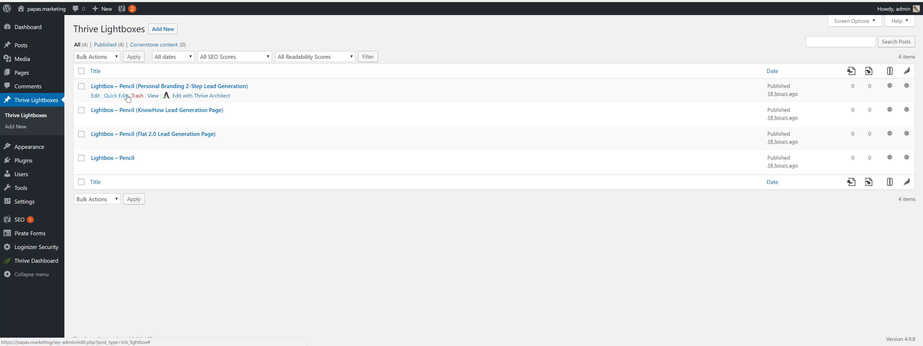
pyautogui.click(96, 96)
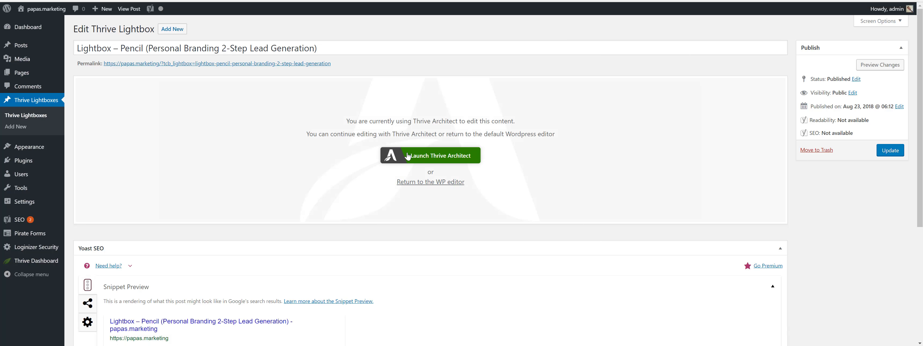
pyautogui.click(411, 158)
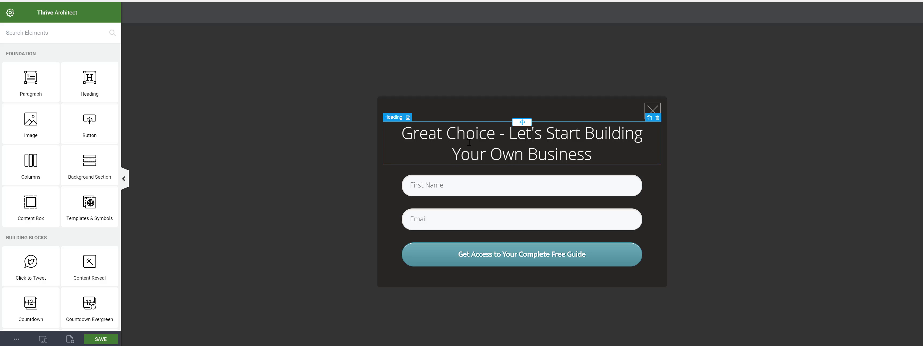
# Add a Lead Generation element below the existing signup form in the lightbox.
pyautogui.click(452, 190)
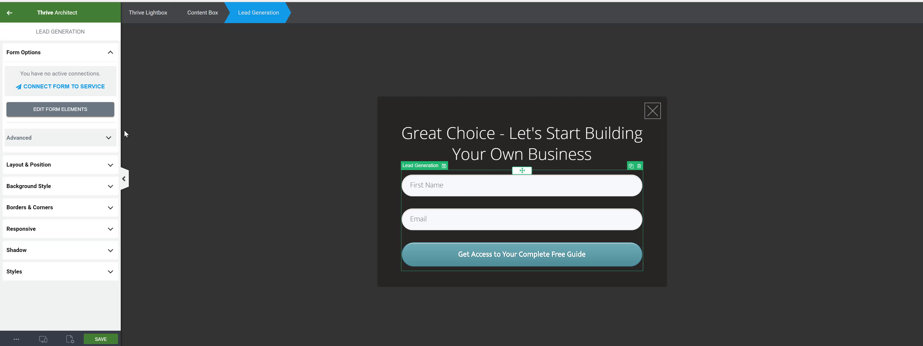
pyautogui.click(9, 12)
pyautogui.scroll(-8, 54, 201)
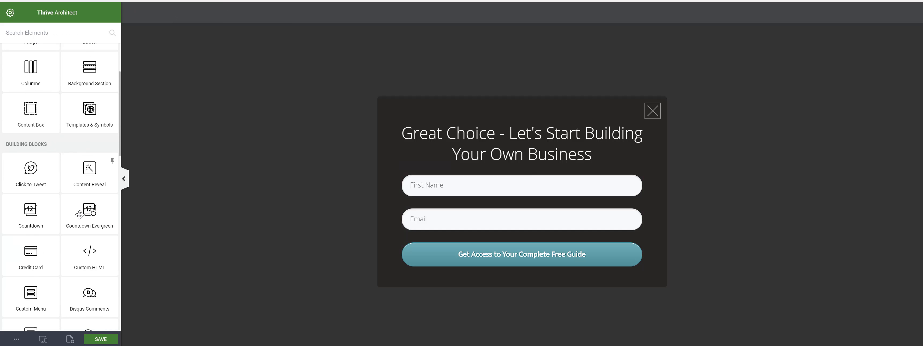
pyautogui.scroll(-4, 45, 267)
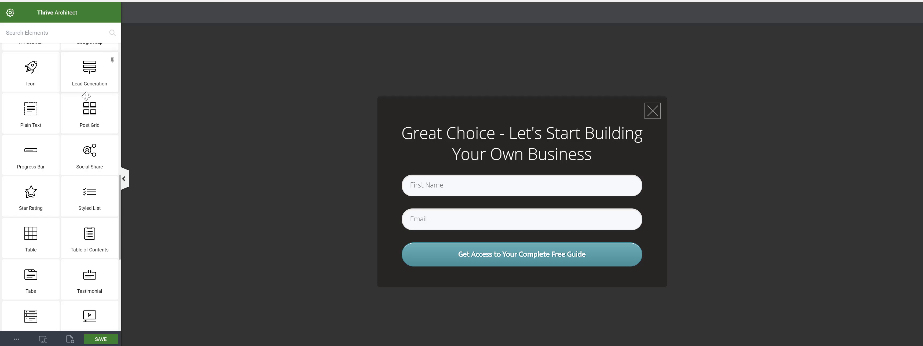
pyautogui.scroll(3, 88, 202)
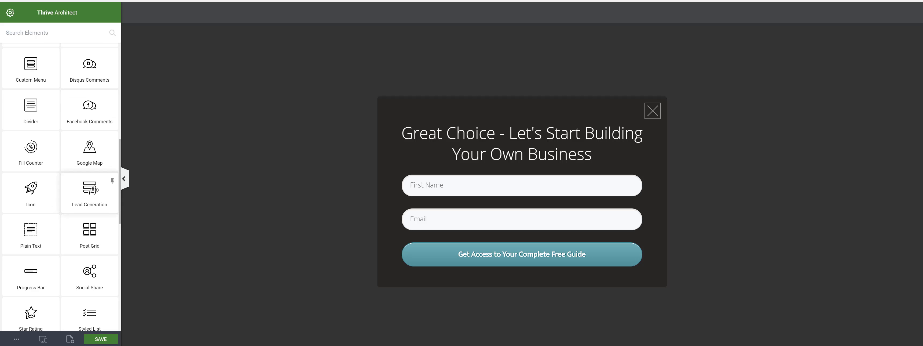
pyautogui.moveTo(94, 188); pyautogui.dragTo(504, 269)
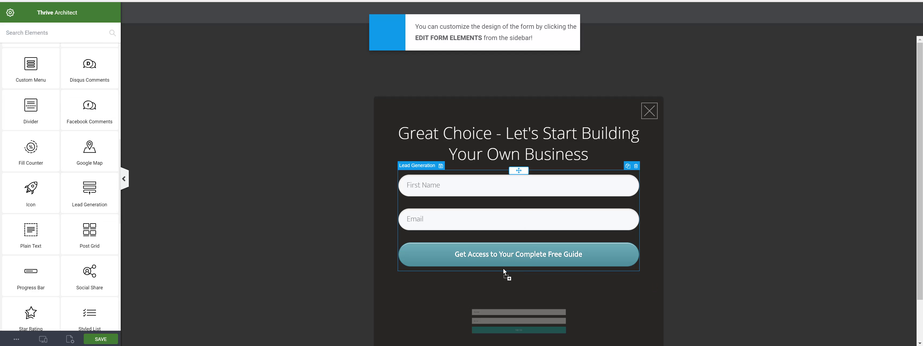
# Connect the new Lead Generation form through an HTML form connection using ActiveCampaign's full embed code, and review that code's source.
pyautogui.scroll(-2, 308, 158)
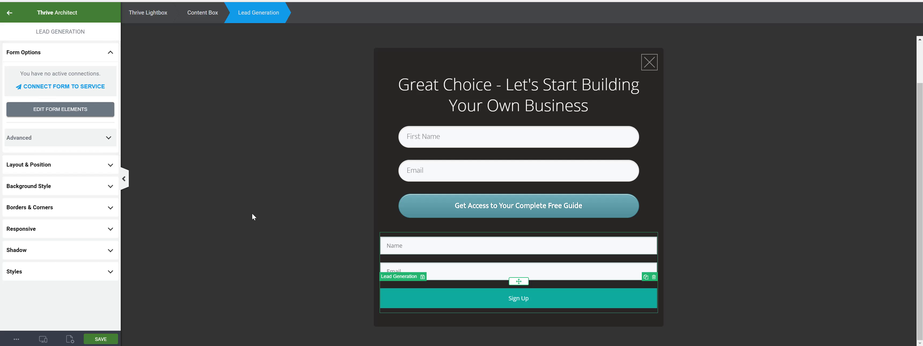
pyautogui.click(60, 87)
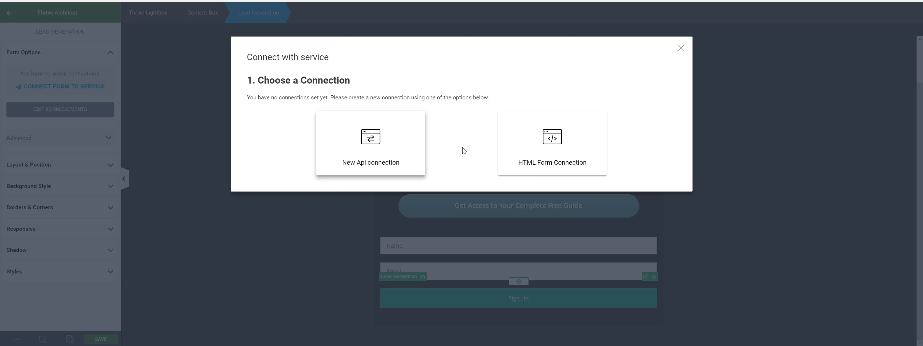
pyautogui.click(564, 145)
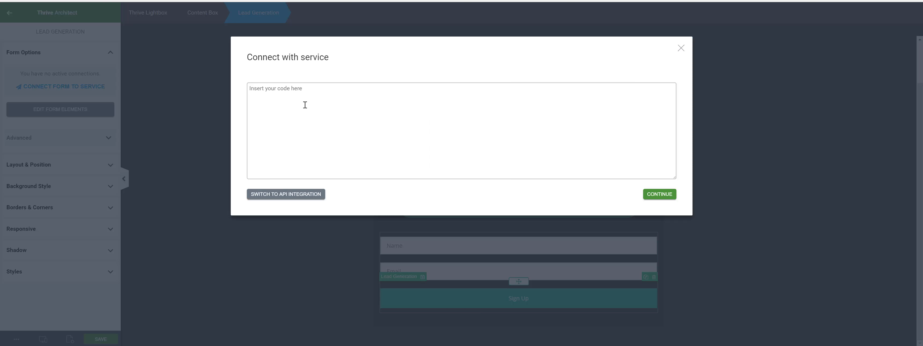
pyautogui.hotkey('ctrl', 'v')
pyautogui.click(660, 194)
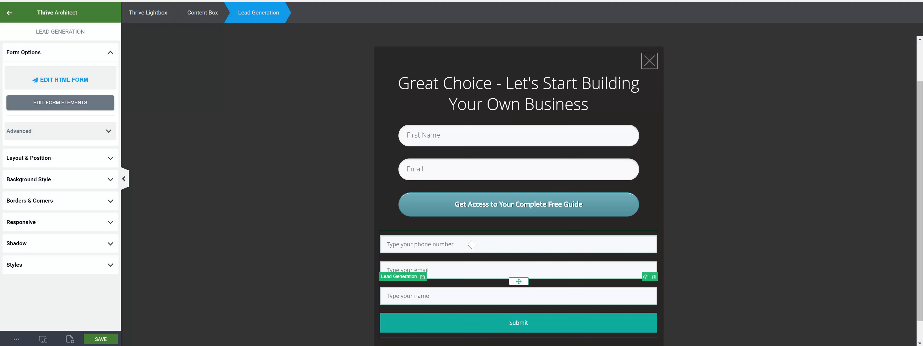
pyautogui.scroll(-1, 473, 245)
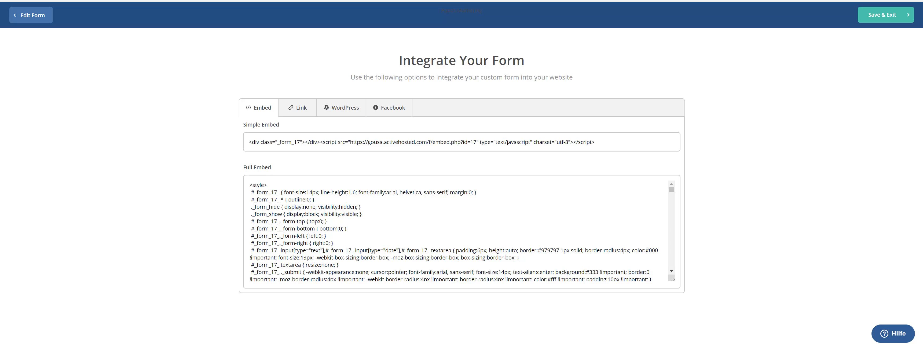
pyautogui.click(280, 228)
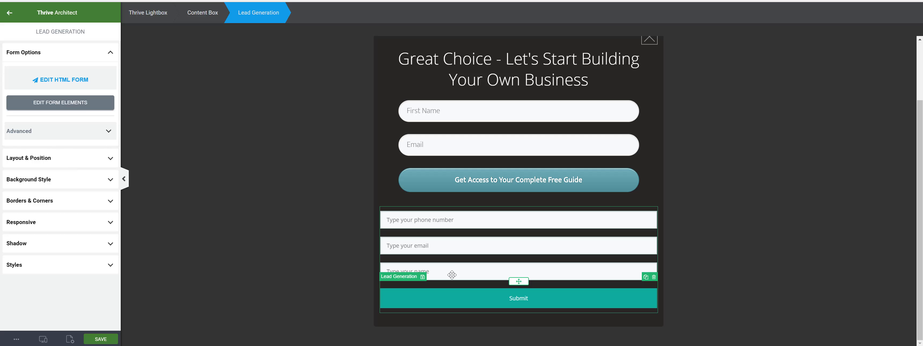
# Inspect the phone number and email fields of the new form in form editing mode, and exit that mode.
pyautogui.click(63, 108)
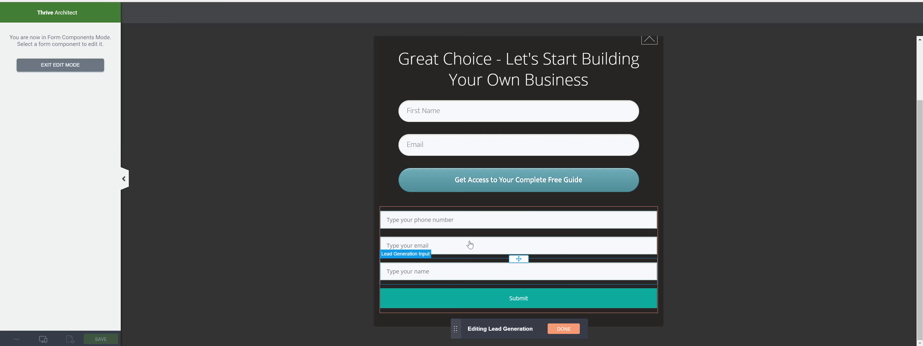
pyautogui.click(466, 221)
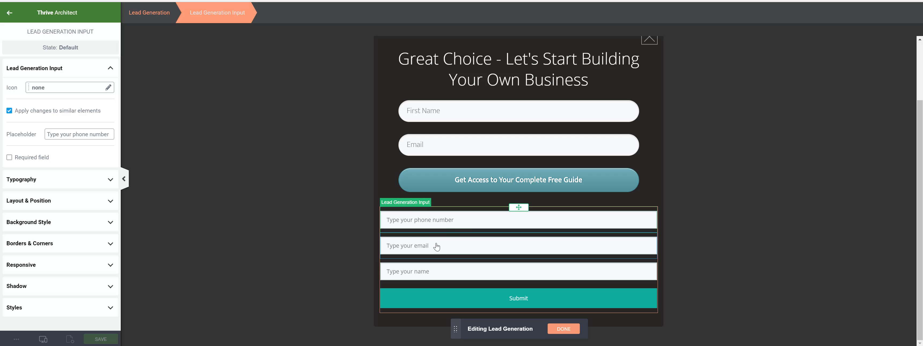
pyautogui.click(517, 239)
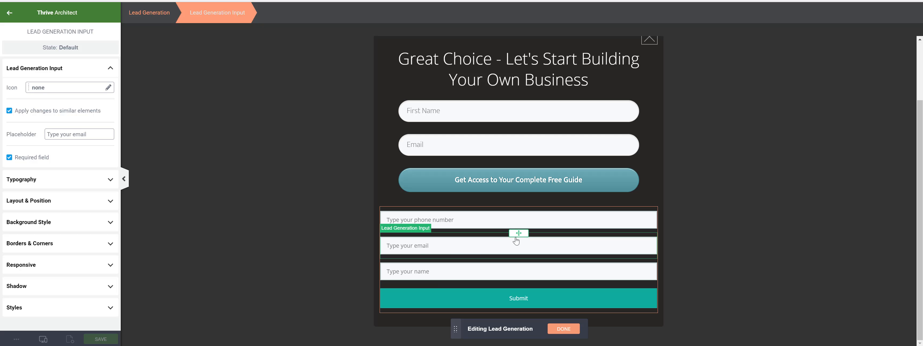
pyautogui.moveTo(518, 233)
pyautogui.mouseDown()
pyautogui.moveTo(515, 266)
pyautogui.moveTo(513, 247)
pyautogui.moveTo(489, 279)
pyautogui.moveTo(434, 266)
pyautogui.moveTo(448, 245)
pyautogui.mouseUp()
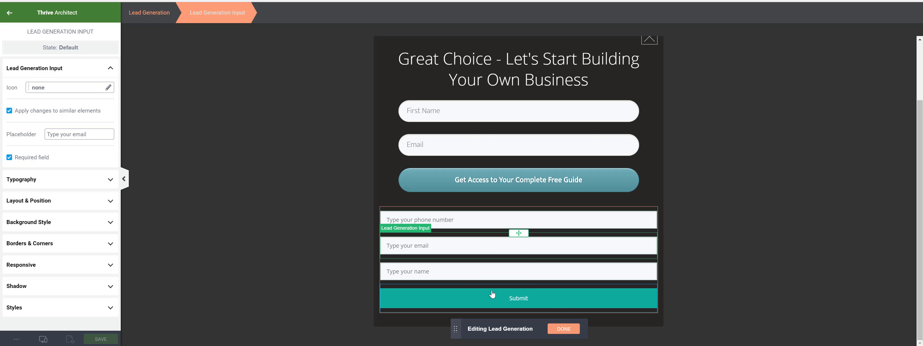
pyautogui.click(565, 329)
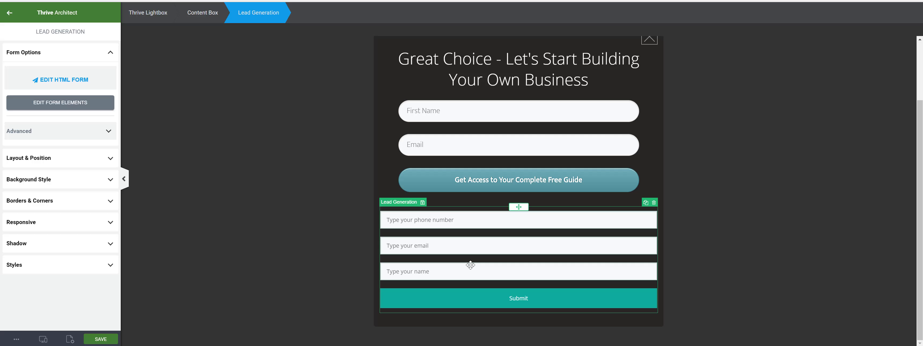
# Save the lightbox, reload the published page and check the new form by opening and closing the LET'S START lightbox.
pyautogui.click(101, 339)
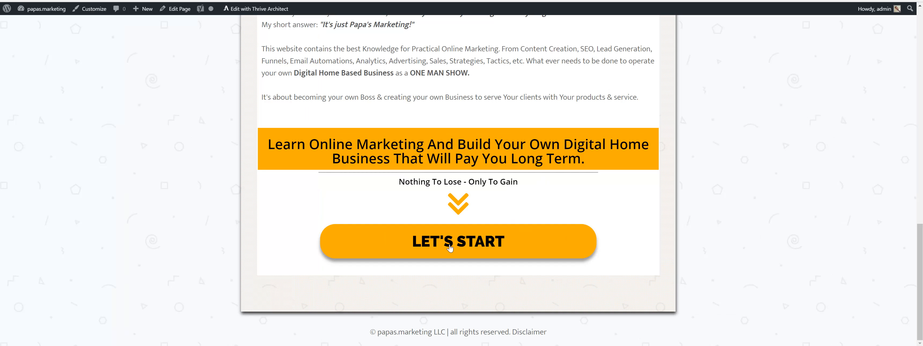
pyautogui.click(450, 248)
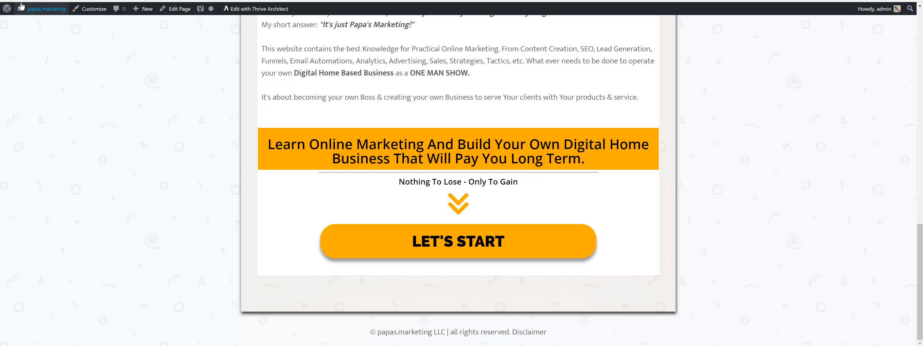
pyautogui.click(23, 7)
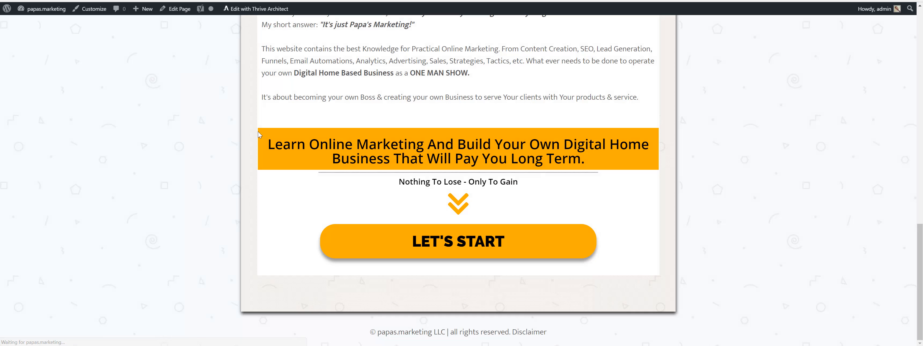
pyautogui.click(462, 241)
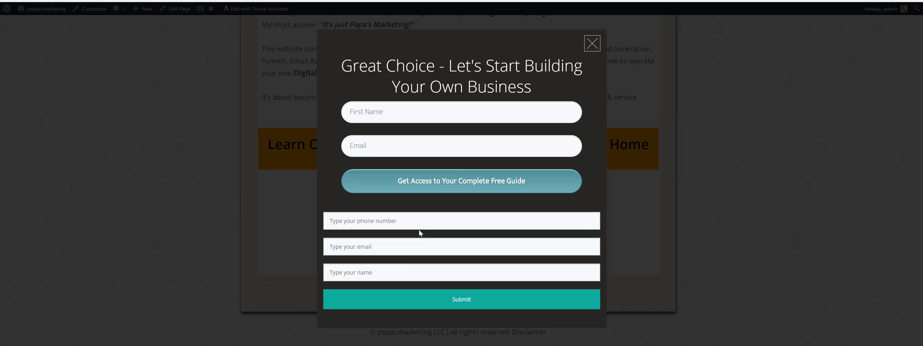
pyautogui.click(392, 221)
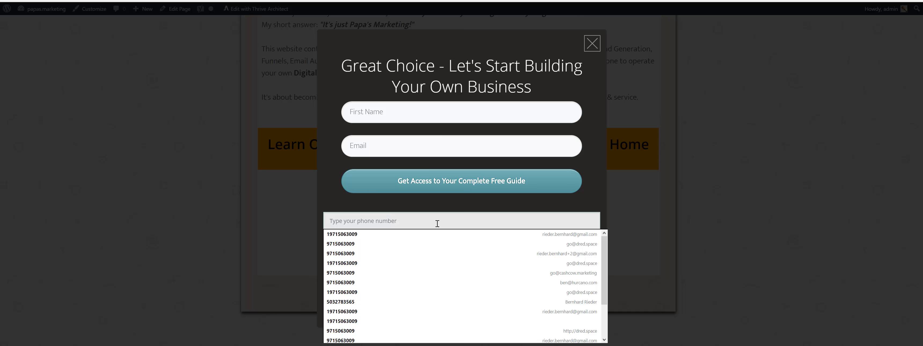
pyautogui.click(741, 197)
pyautogui.click(459, 241)
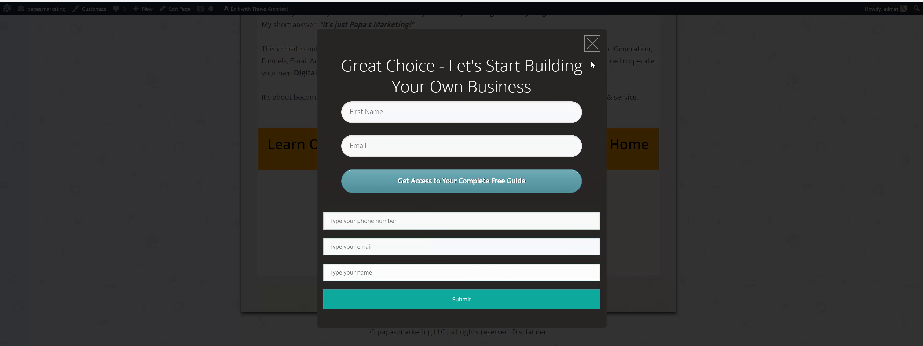
pyautogui.click(592, 44)
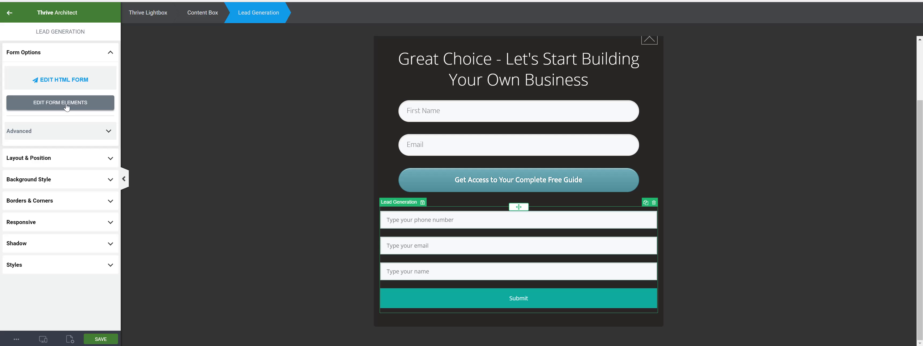
# Back in the lightbox editor, inspect the settings of the new form's email field and Submit button.
pyautogui.click(66, 103)
pyautogui.click(449, 249)
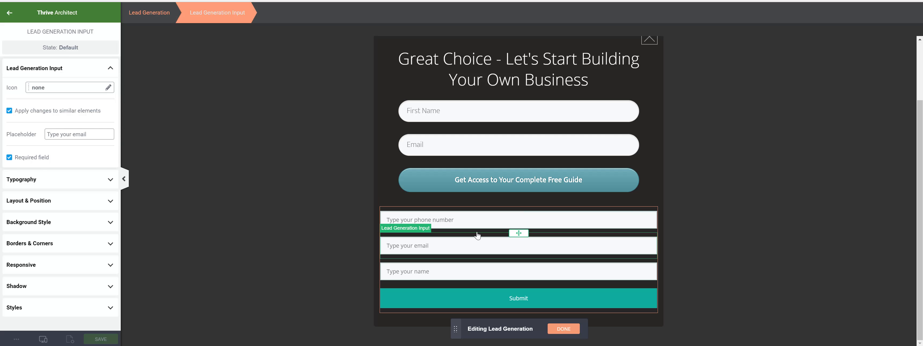
pyautogui.click(449, 304)
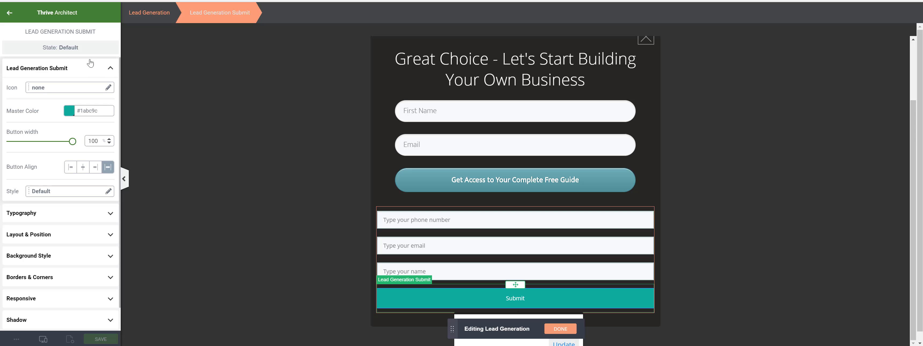
pyautogui.click(551, 328)
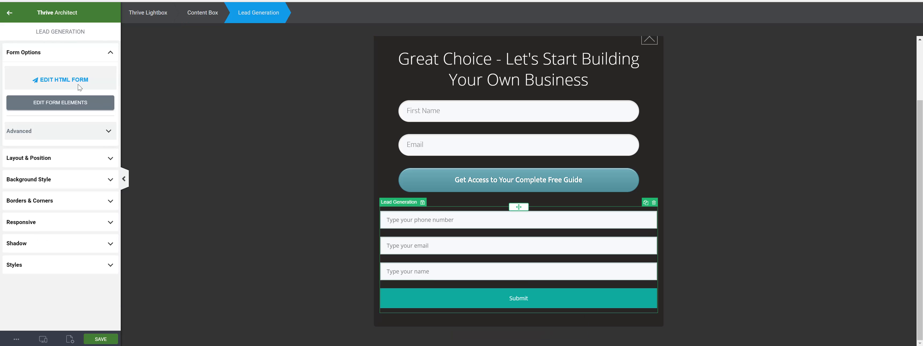
# Switch the Lead Generation form's connection from HTML to API integration, and start adding a new API connection in the Thrive dashboard.
pyautogui.click(56, 82)
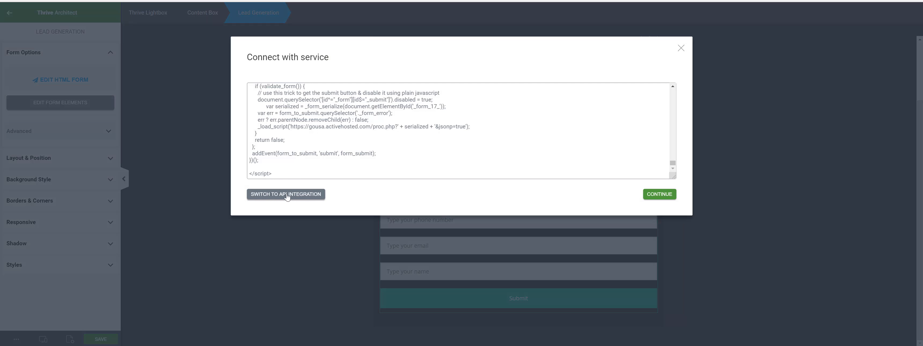
pyautogui.click(269, 199)
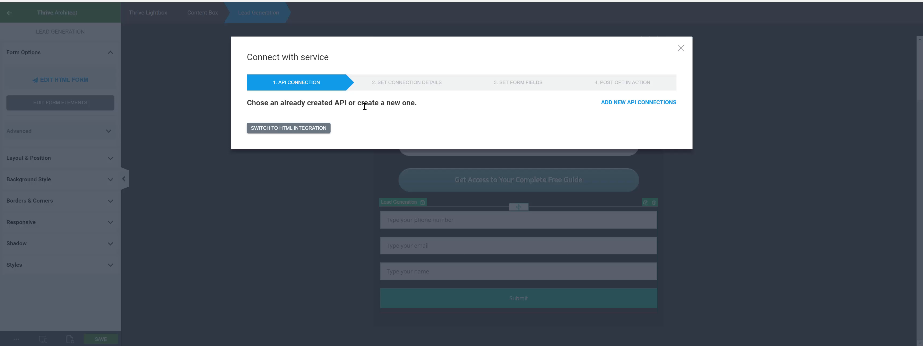
pyautogui.click(619, 104)
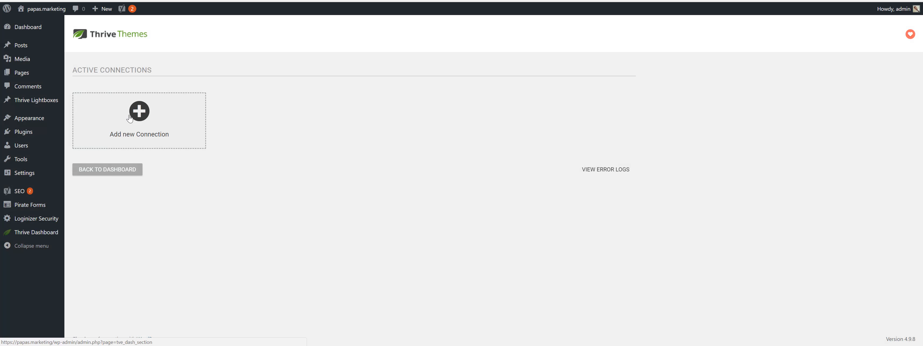
pyautogui.click(147, 118)
pyautogui.click(158, 112)
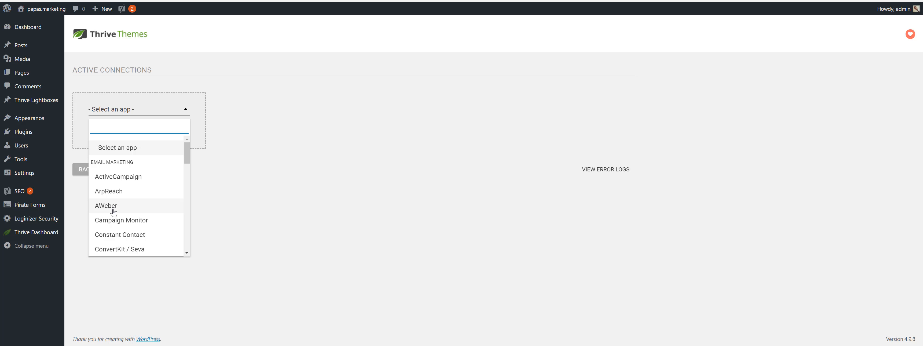
# Look through the available email marketing apps and select ActiveCampaign for the new connection.
pyautogui.scroll(-2, 132, 223)
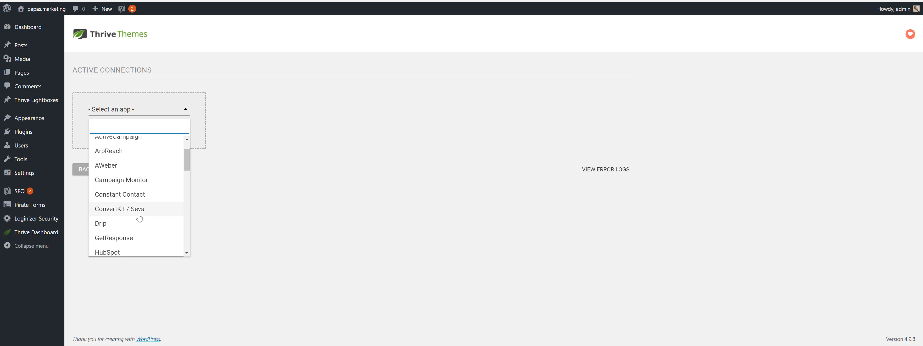
pyautogui.scroll(-2, 139, 218)
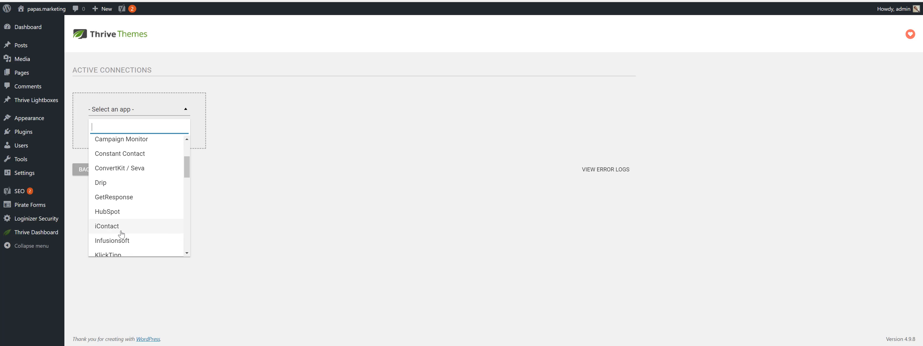
pyautogui.scroll(-2, 121, 234)
pyautogui.scroll(-2, 108, 206)
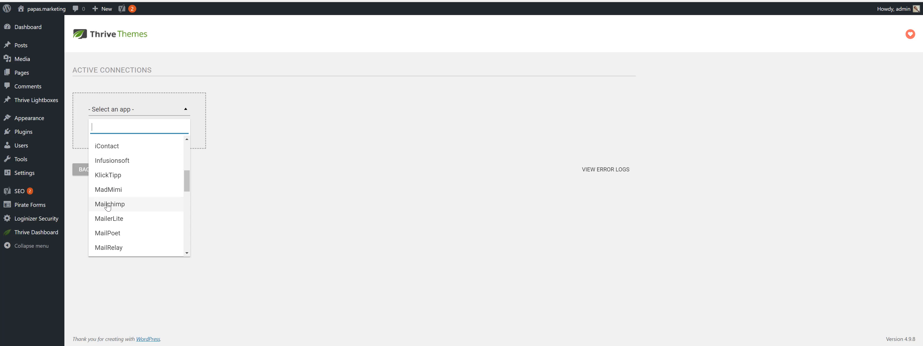
pyautogui.scroll(-2, 188, 180)
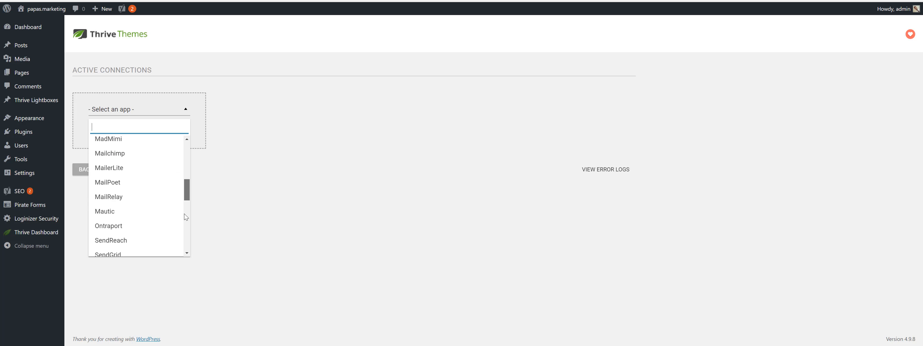
pyautogui.moveTo(184, 214); pyautogui.dragTo(178, 135)
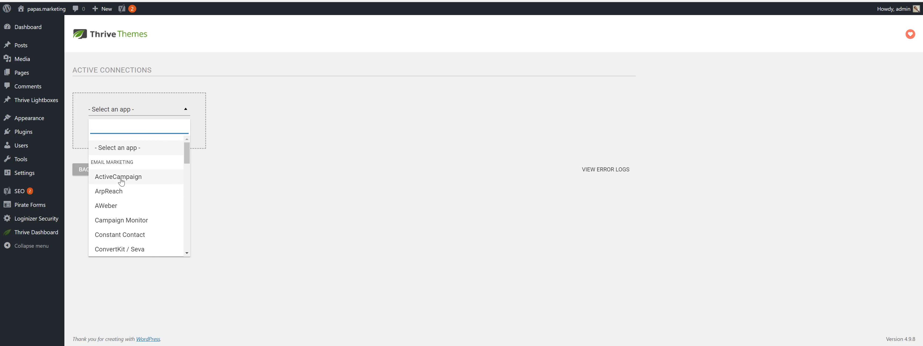
pyautogui.scroll(-1, 127, 191)
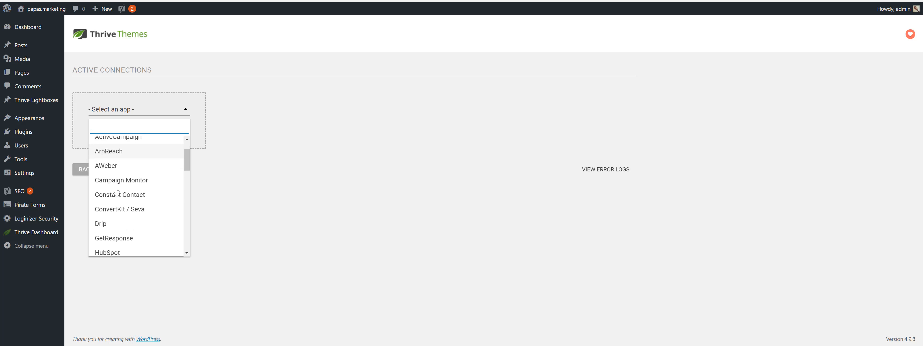
pyautogui.scroll(-1, 135, 175)
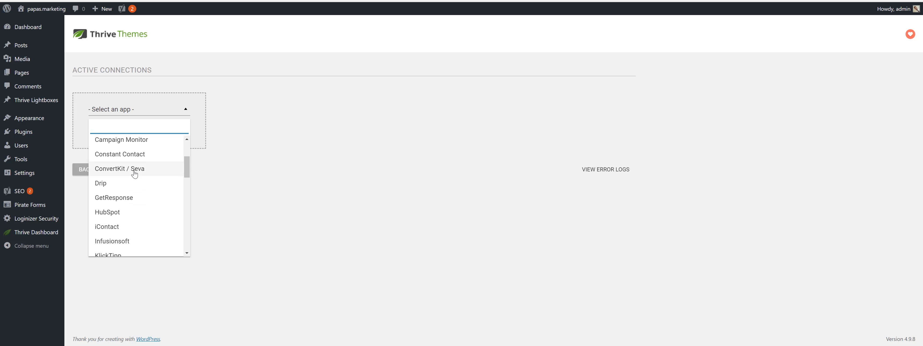
pyautogui.scroll(-1, 134, 174)
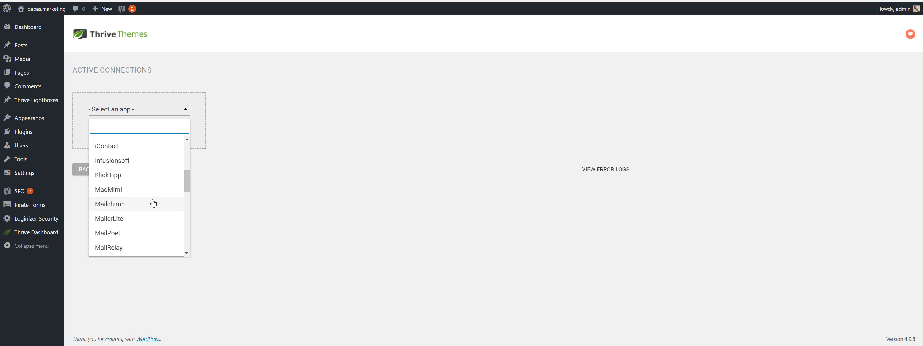
pyautogui.scroll(3, 157, 203)
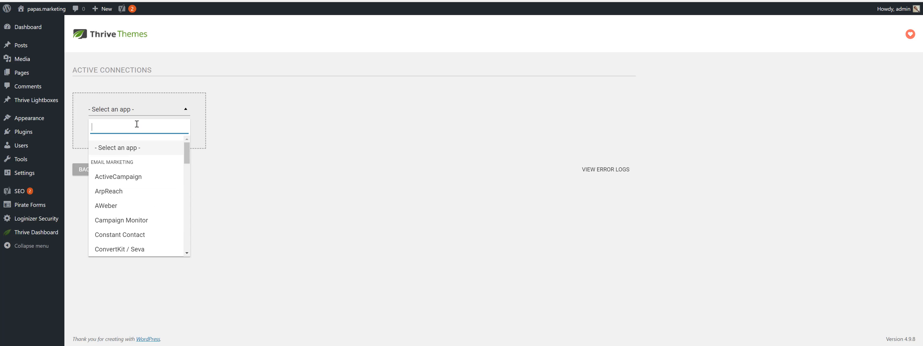
pyautogui.press('Down')
pyautogui.press('Return')
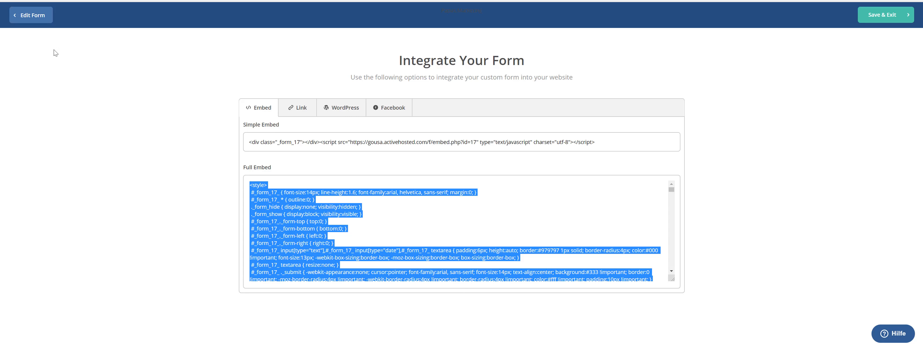
# Switch to ActiveCampaign, leave the form integration page and open the account's Developer settings with the API access details.
pyautogui.click(29, 13)
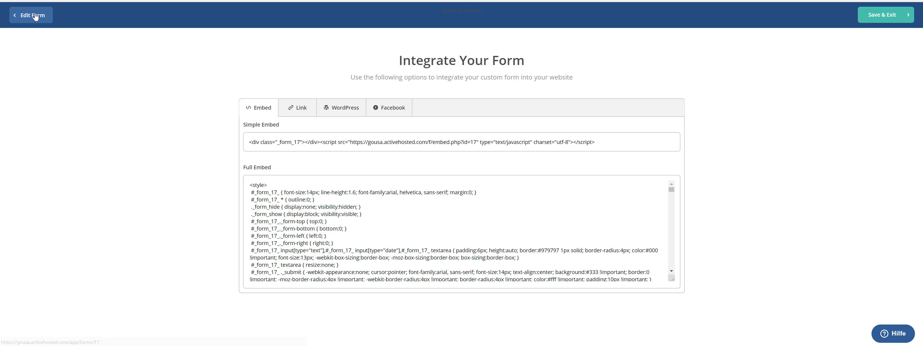
pyautogui.click(20, 18)
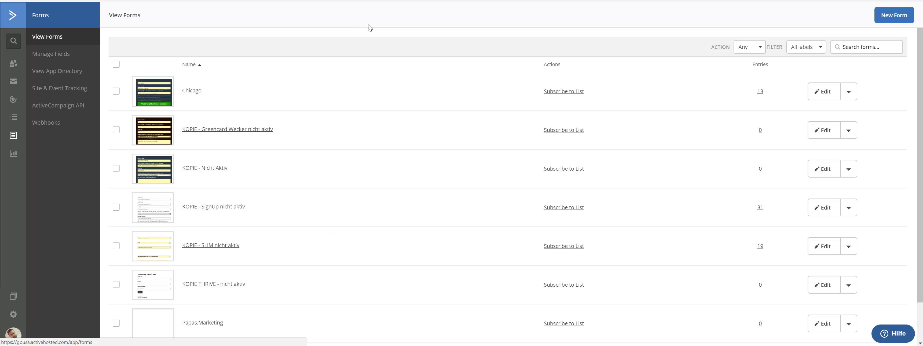
pyautogui.click(13, 314)
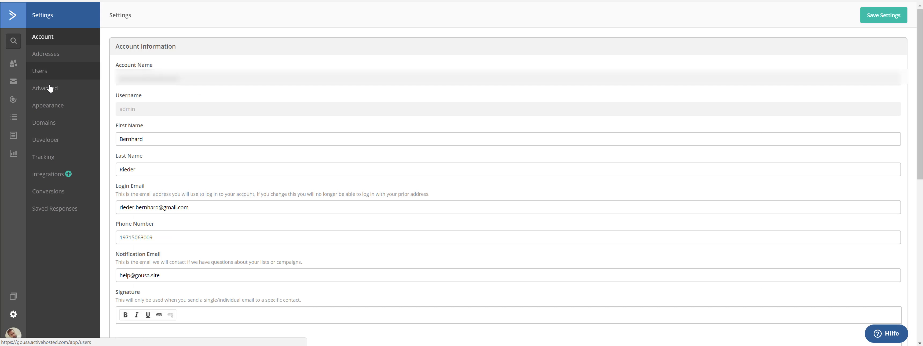
pyautogui.click(48, 142)
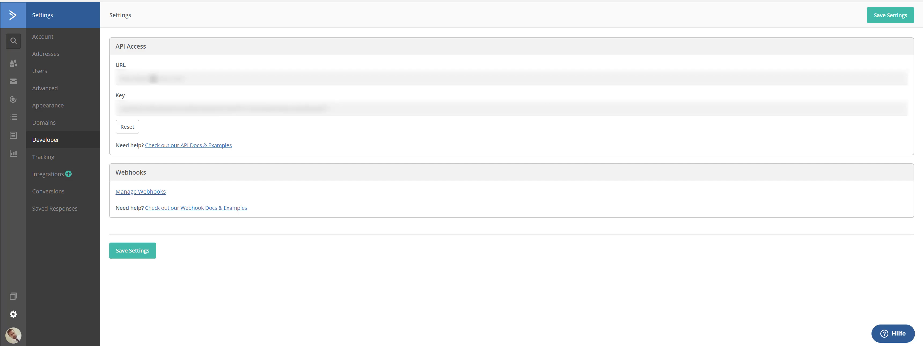
# Copy the API URL from ActiveCampaign's developer settings into the API URL field of the new Thrive connection.
pyautogui.moveTo(181, 78); pyautogui.dragTo(118, 77)
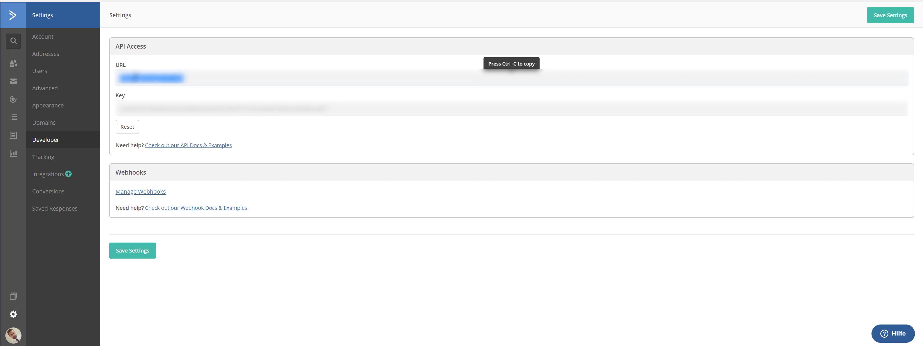
pyautogui.rightClick(136, 78)
pyautogui.click(152, 86)
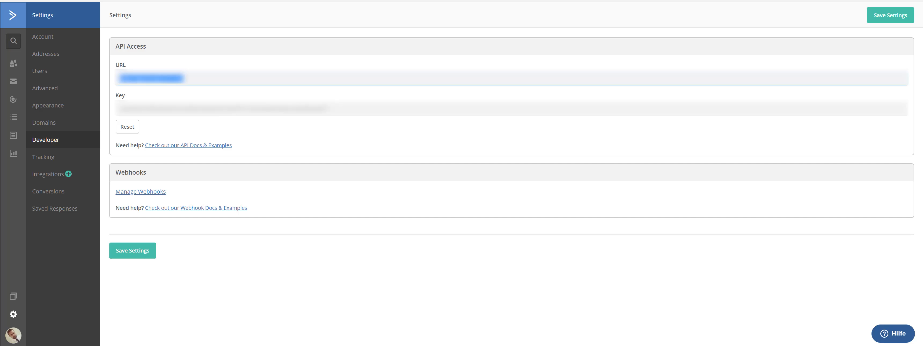
pyautogui.click(144, 1)
pyautogui.click(99, 128)
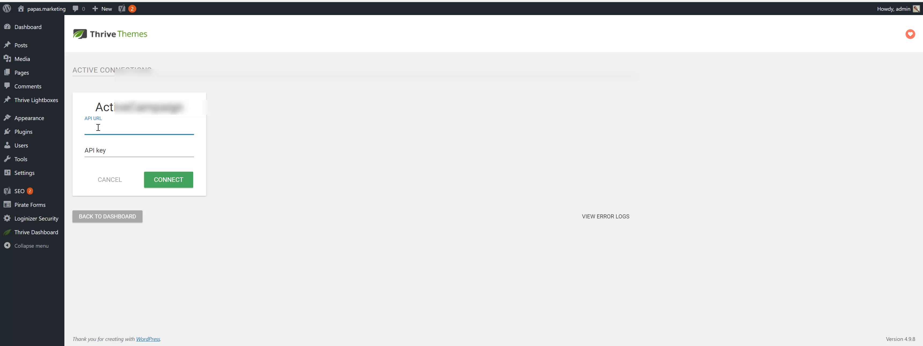
pyautogui.hotkey('ctrl', 'v')
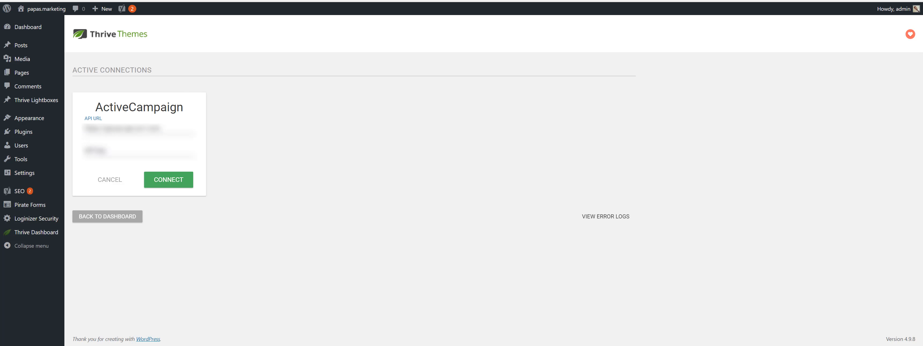
# Copy ActiveCampaign's API key into the API key field and try to connect with these details.
pyautogui.click(222, 1)
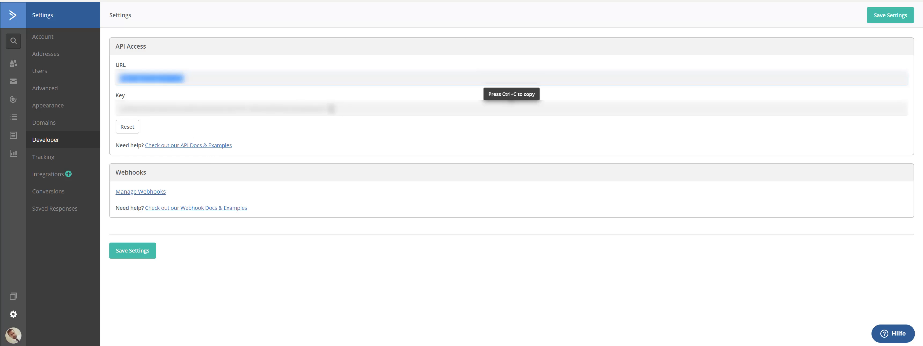
pyautogui.moveTo(330, 108); pyautogui.dragTo(120, 108)
pyautogui.rightClick(124, 109)
pyautogui.click(134, 115)
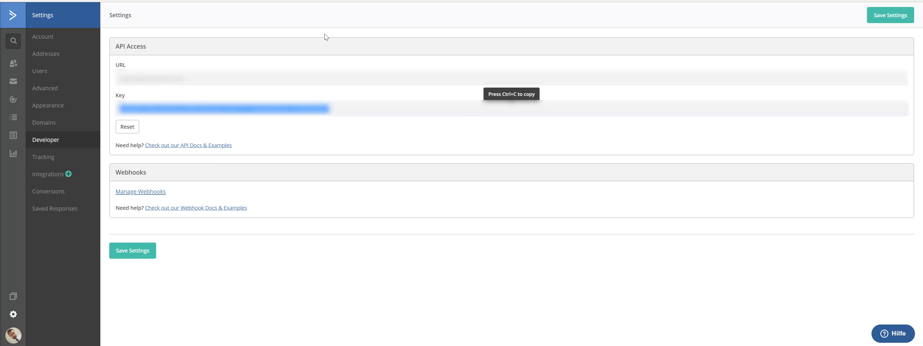
pyautogui.click(333, 1)
pyautogui.click(127, 152)
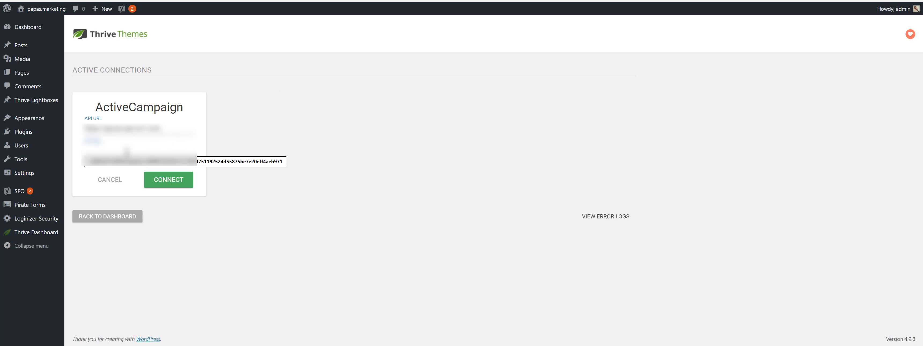
pyautogui.hotkey('ctrl', 'v')
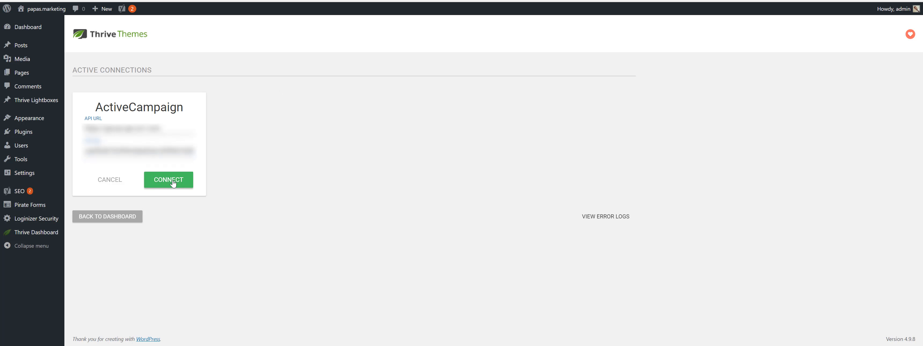
pyautogui.click(173, 182)
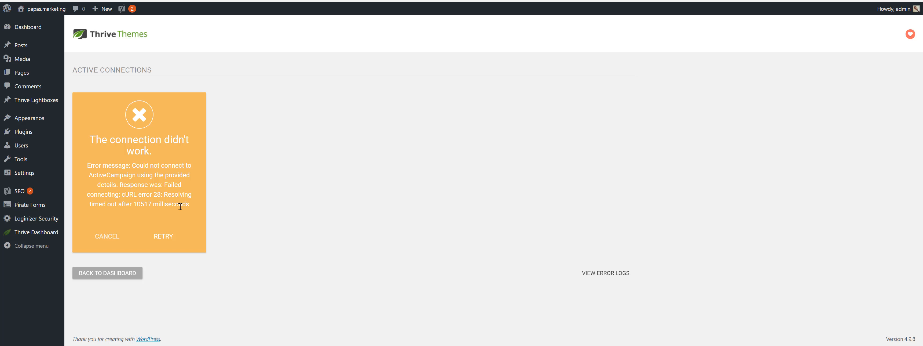
# Retry the ActiveCampaign connection, copying the API key again from the developer settings into the empty API key field.
pyautogui.click(164, 237)
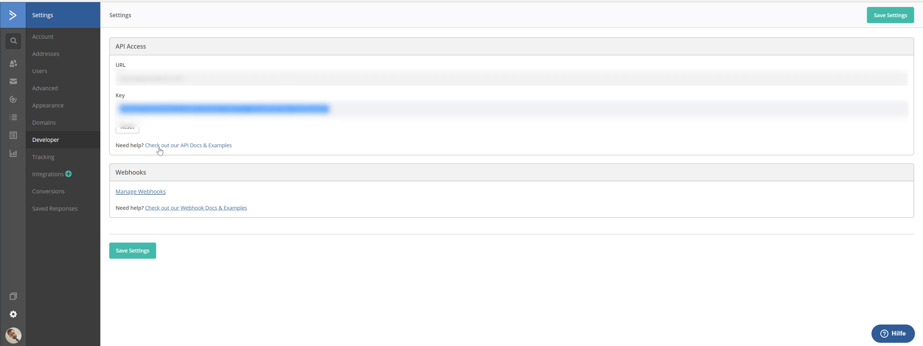
pyautogui.click(512, 109)
pyautogui.rightClick(423, 115)
pyautogui.click(437, 132)
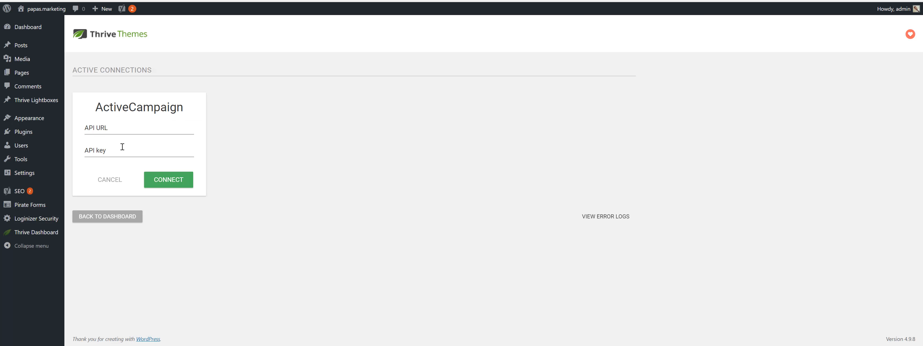
pyautogui.click(120, 149)
pyautogui.hotkey('ctrl', 'v')
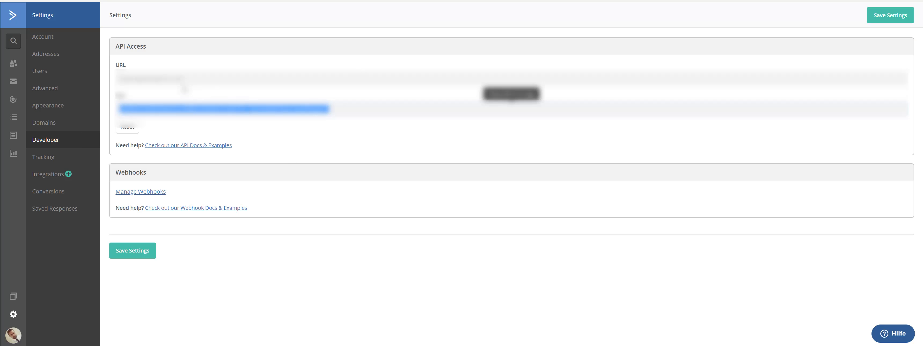
# Copy the API URL again from ActiveCampaign into the connection's API URL field and connect.
pyautogui.click(185, 86)
pyautogui.rightClick(138, 80)
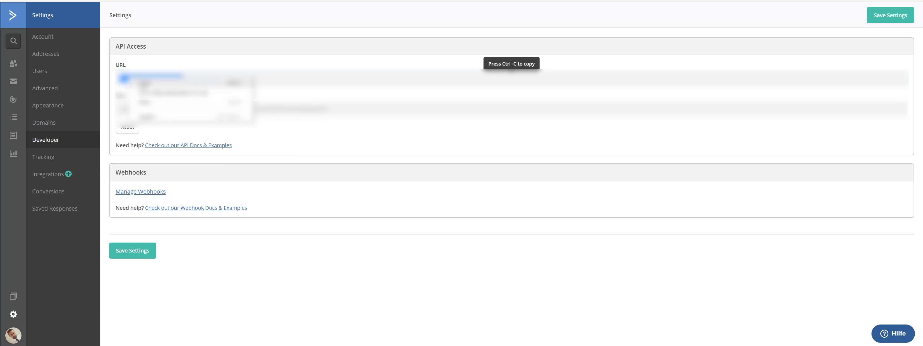
pyautogui.click(151, 83)
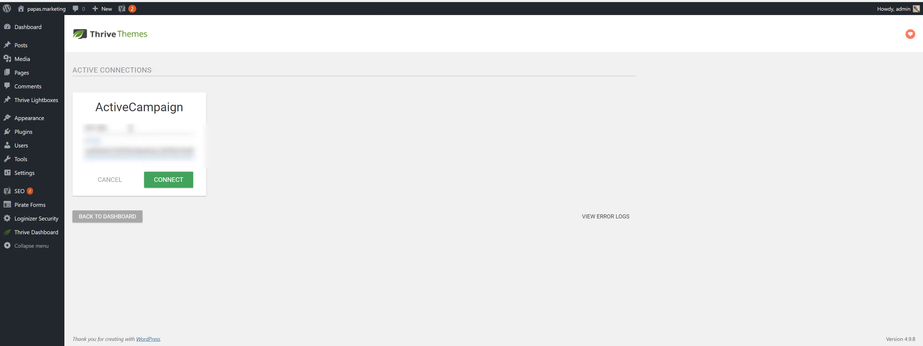
pyautogui.click(129, 128)
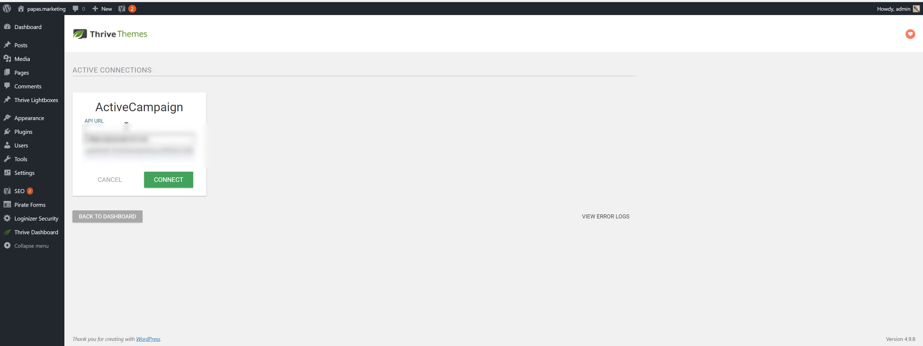
pyautogui.click(169, 180)
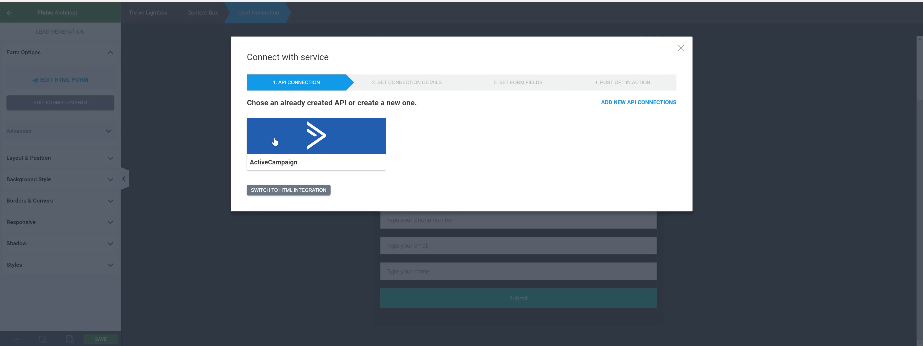
# Back in the lightbox editor, use the ActiveCampaign API connection for the form and choose the papas.marketing mailing list.
pyautogui.click(312, 139)
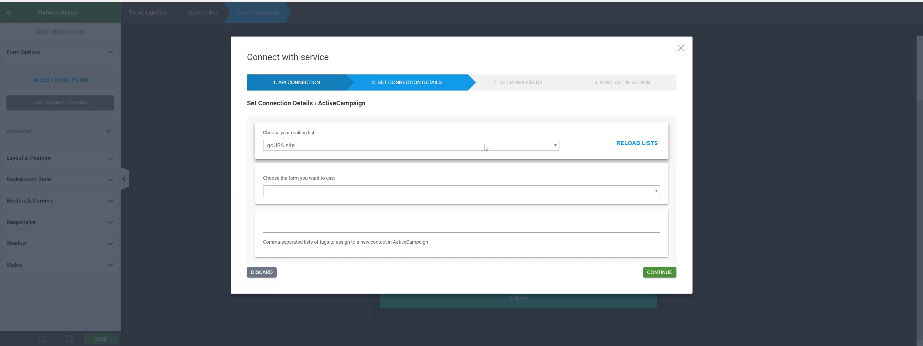
pyautogui.click(483, 149)
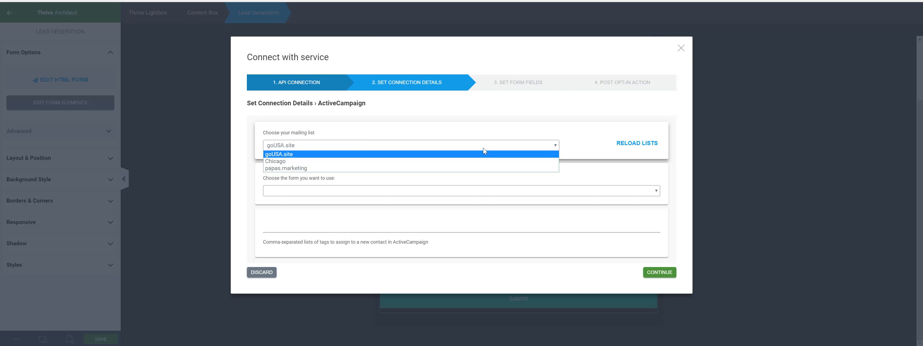
pyautogui.click(286, 167)
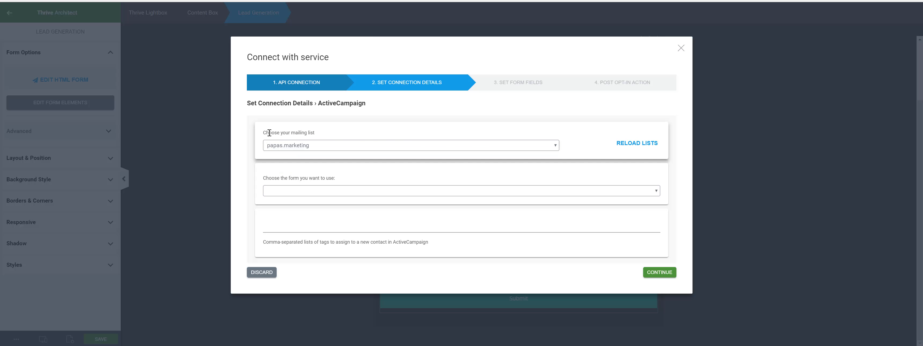
pyautogui.moveTo(264, 133); pyautogui.dragTo(313, 134)
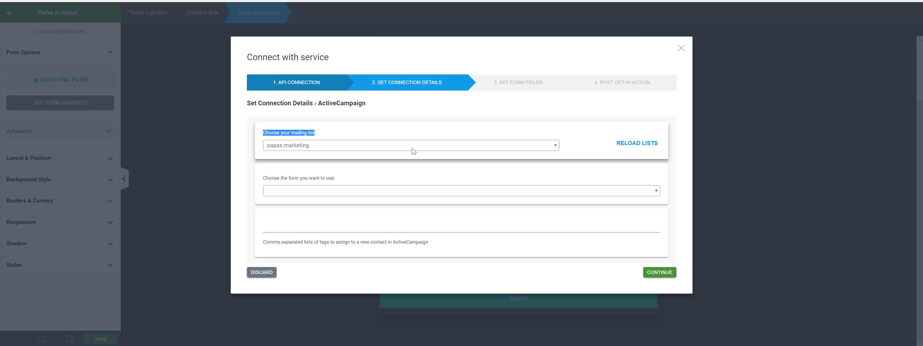
# Choose Papas.Marketing as the ActiveCampaign form to use, and check the form options offered.
pyautogui.click(311, 193)
pyautogui.click(303, 206)
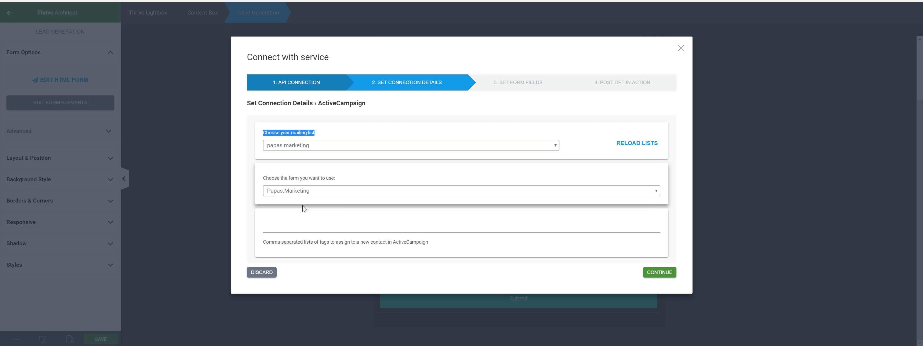
pyautogui.click(316, 194)
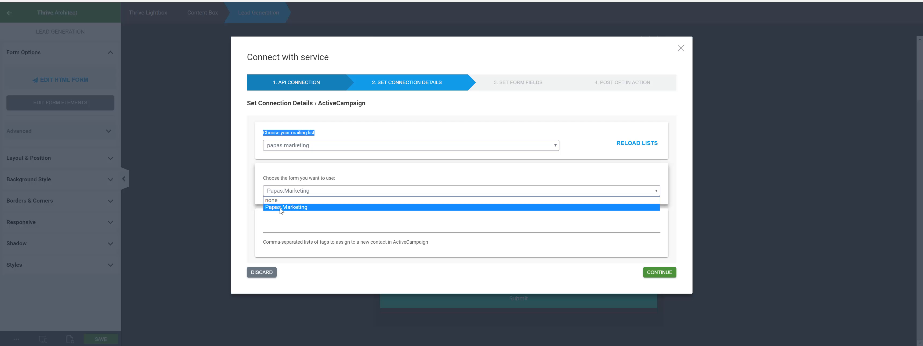